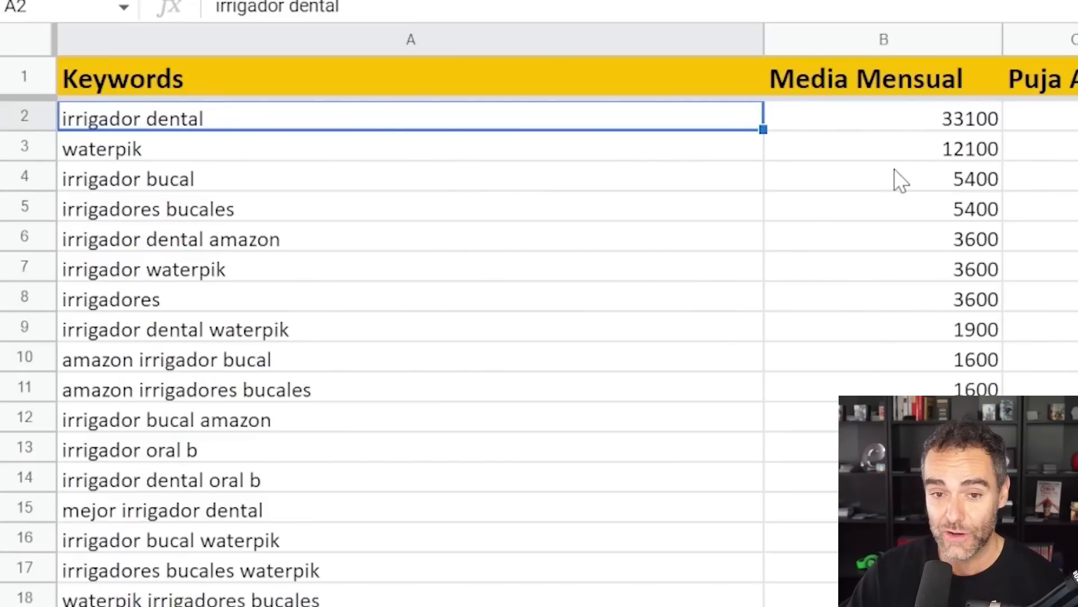
Step: Compare the average monthly searches of "irrigador dental" and "irrigador bucal" in the full keyword list
click(982, 133)
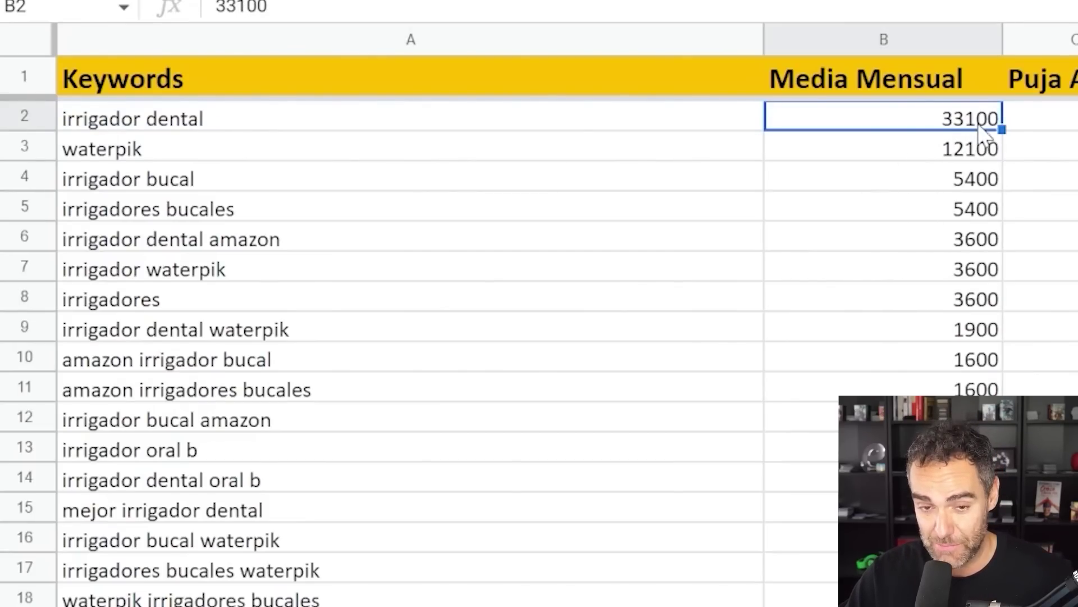
click(181, 191)
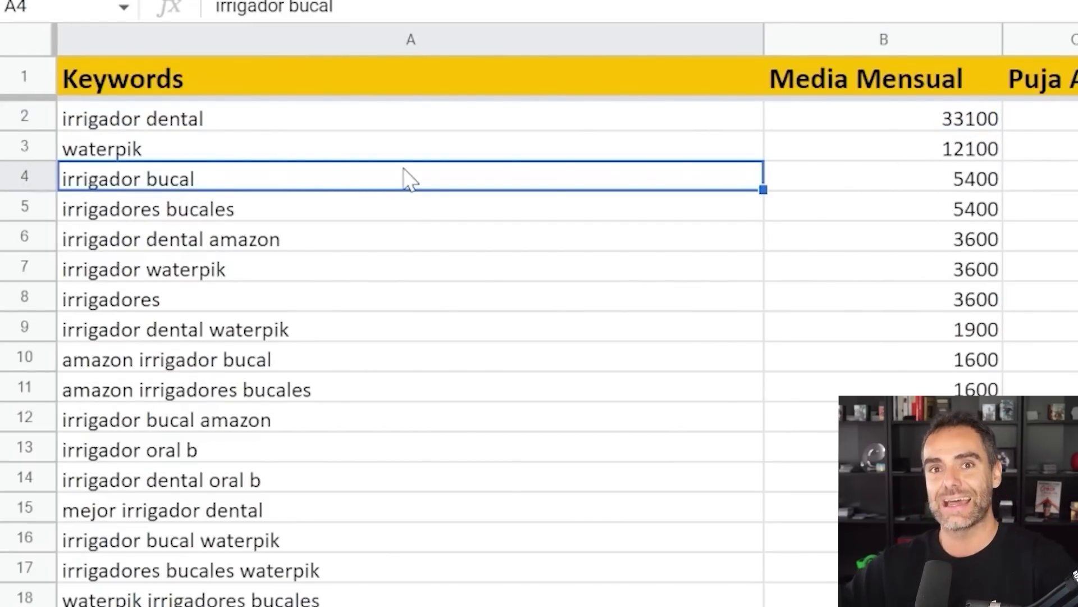
click(980, 191)
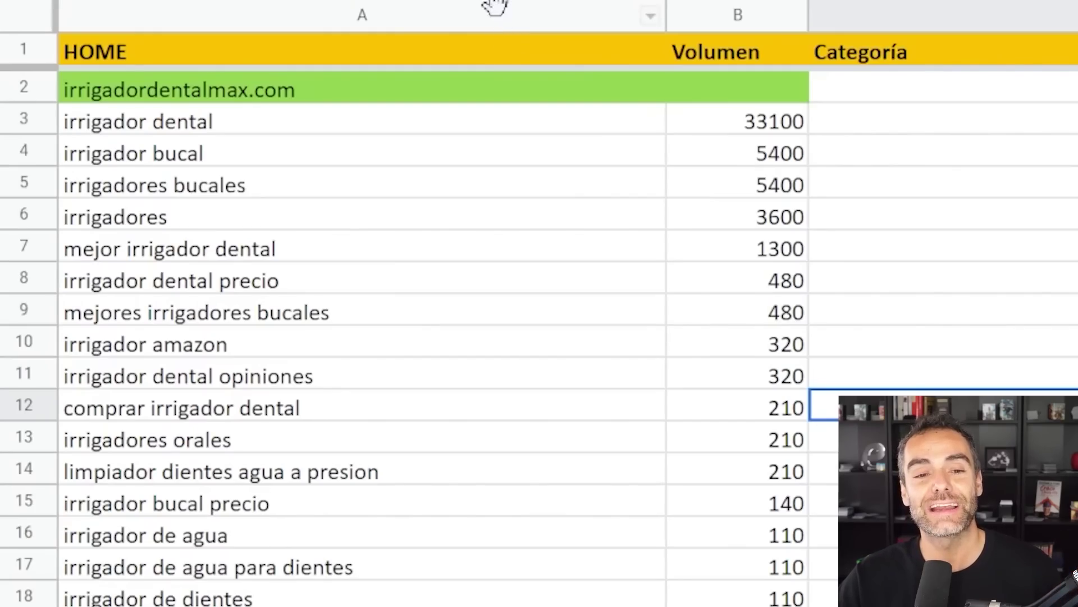
Step: Examine how the classified keyword sheet separates HOME and Categoría, and the domain assigned to the homepage
click(226, 139)
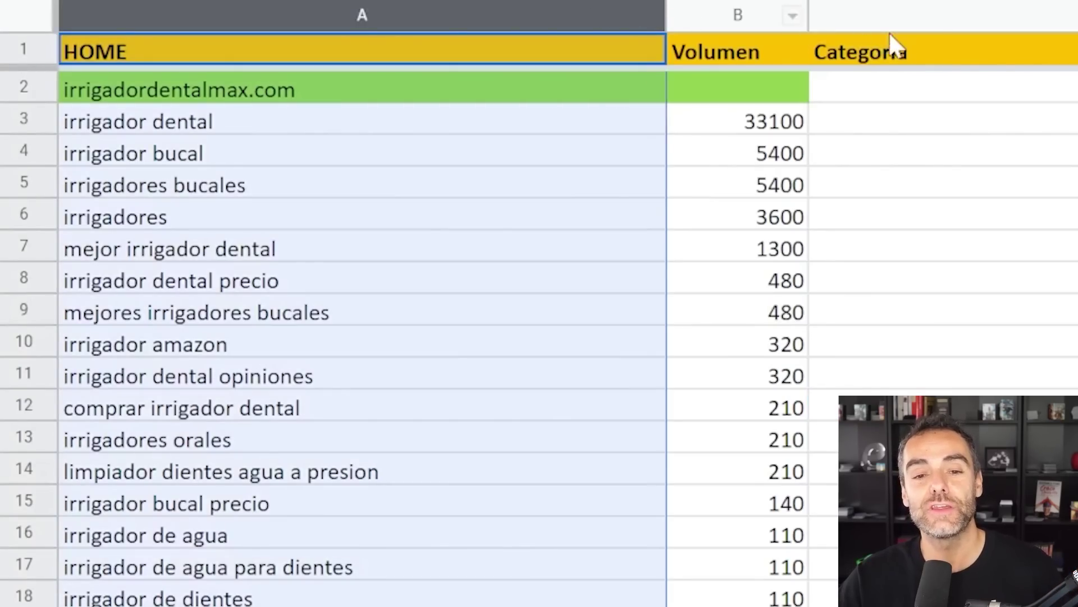
click(955, 7)
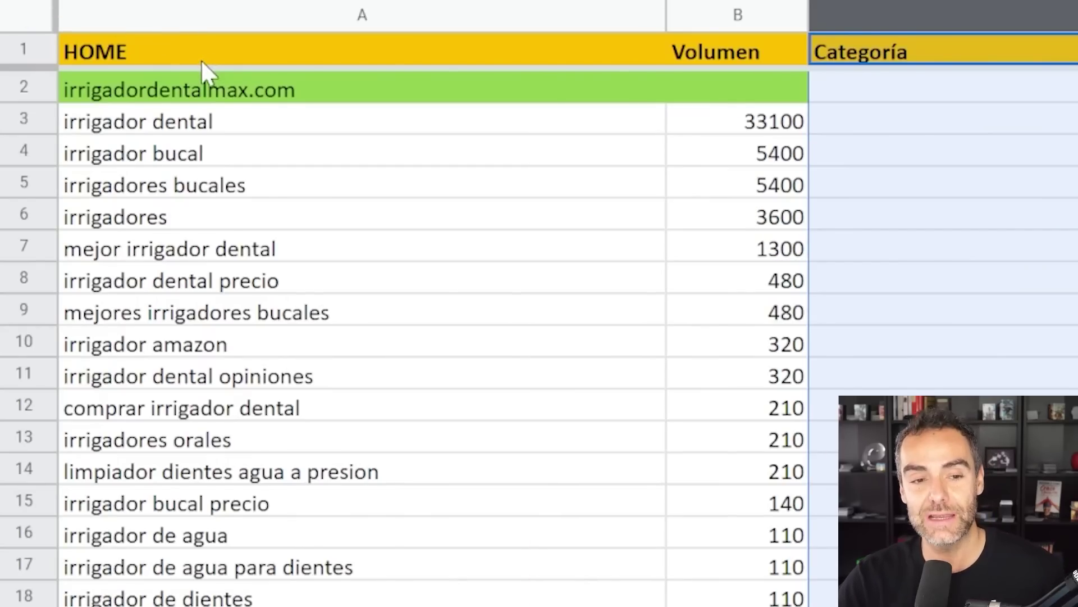
click(201, 59)
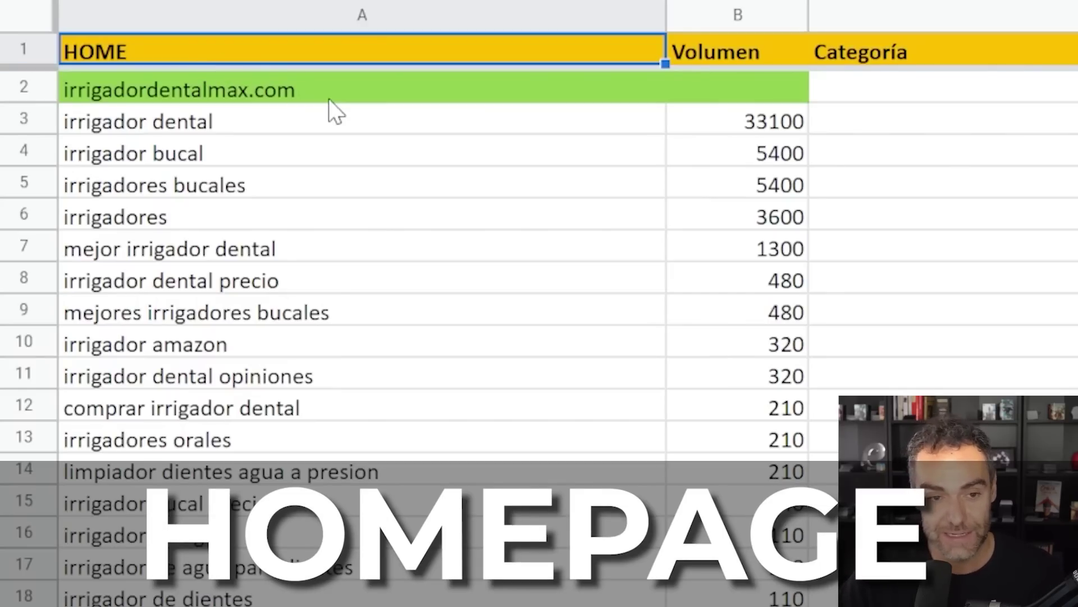
click(325, 97)
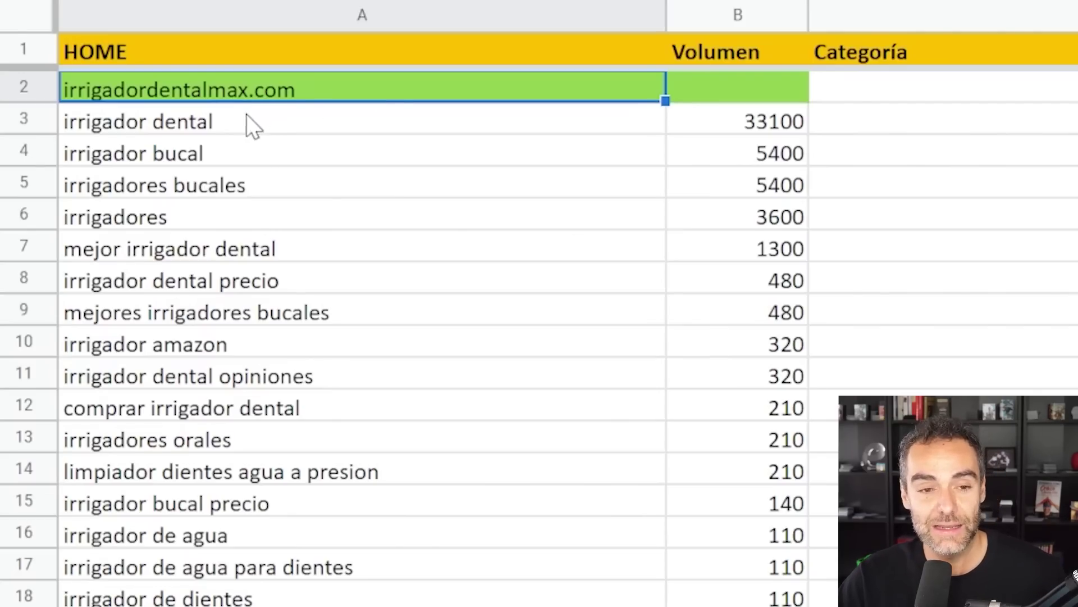
Step: Examine the homepage keywords "irrigador dental", "irrigador bucal" and "irrigadores bucales" together with their search volumes
click(205, 124)
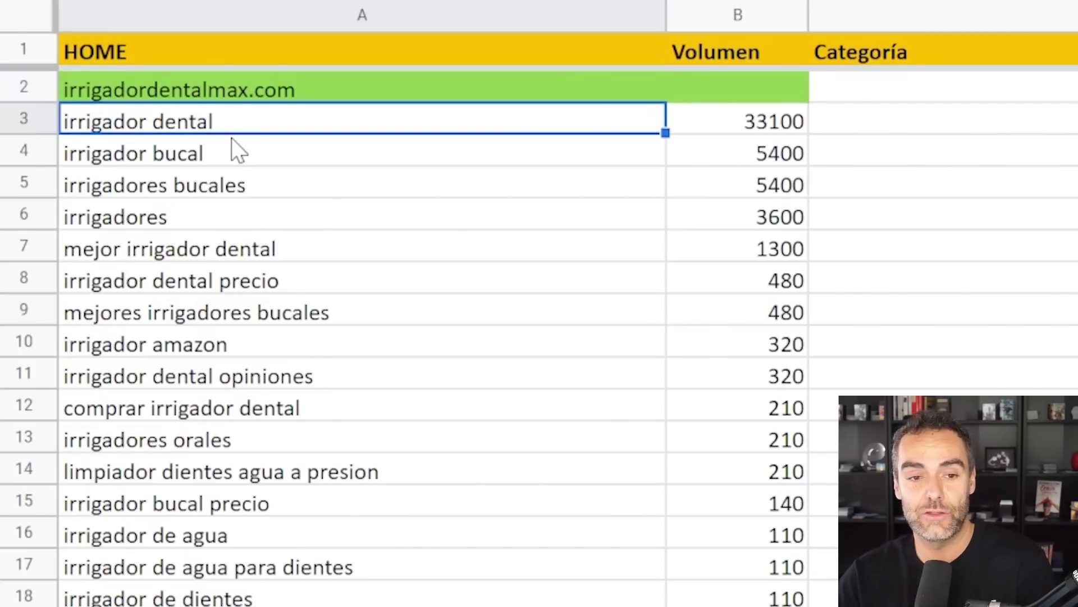
click(783, 126)
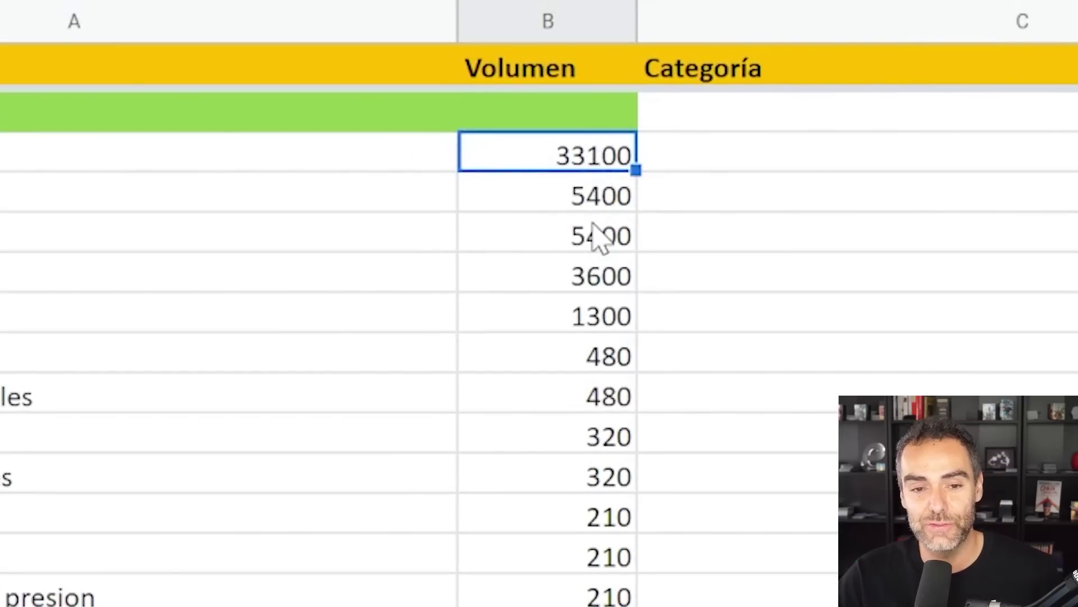
click(50, 196)
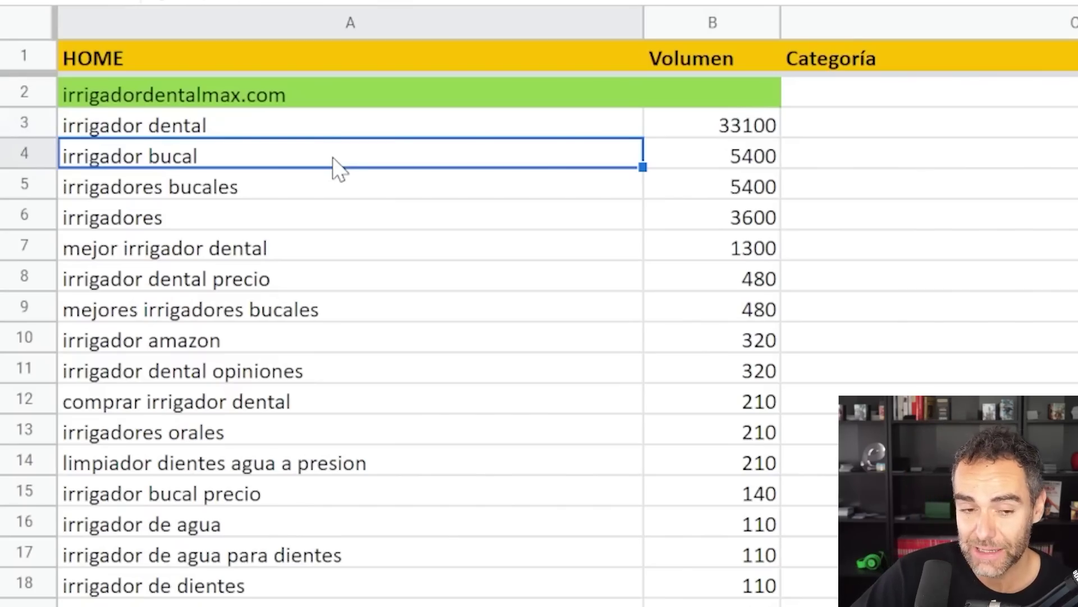
click(732, 162)
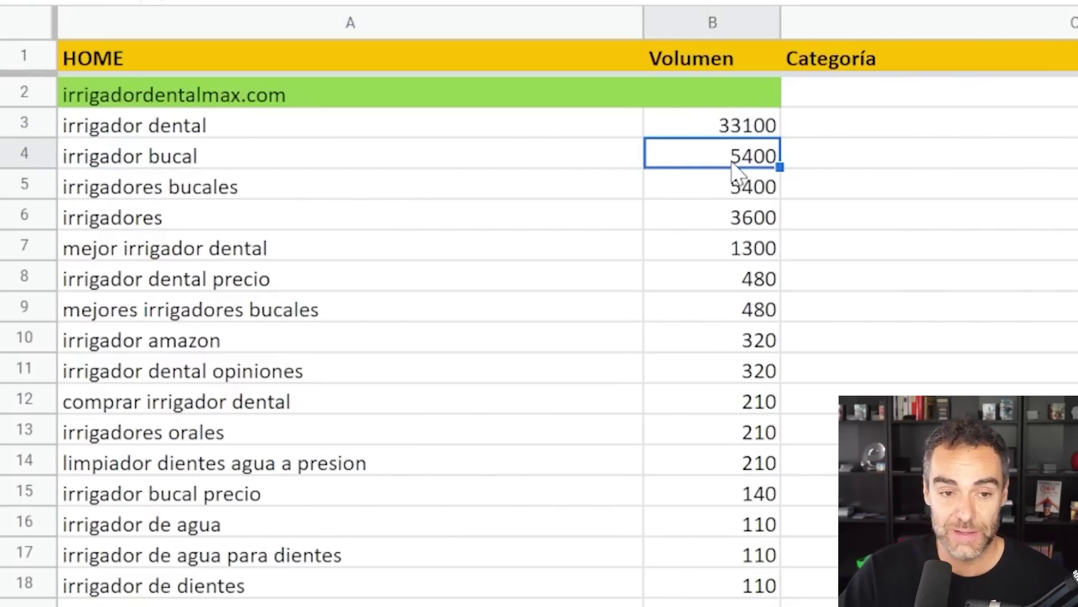
click(299, 198)
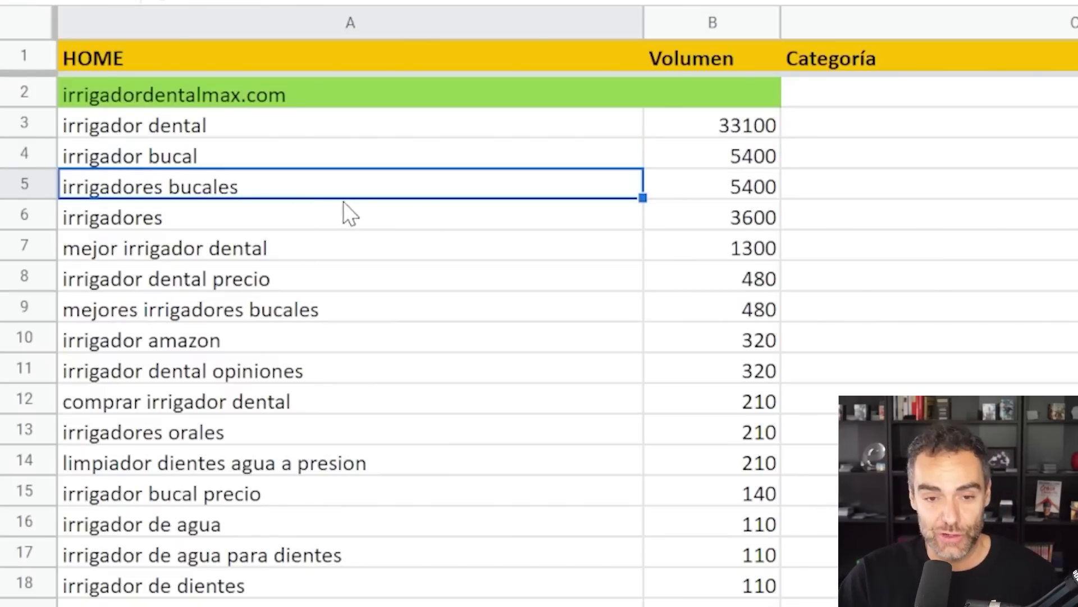
click(765, 194)
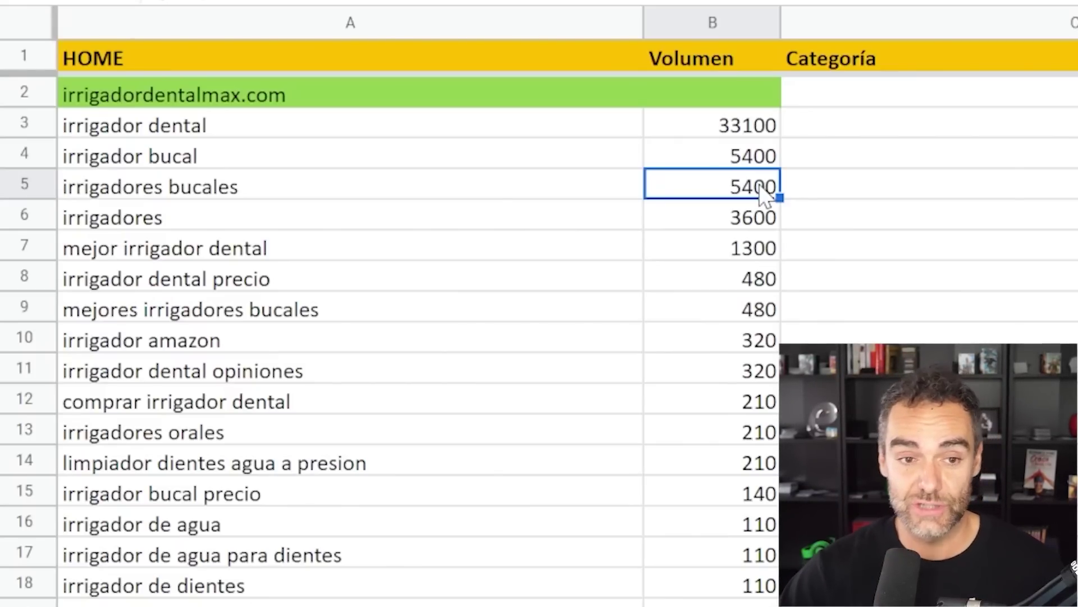
Step: Compare "irrigador dental" with the homepage variants "irrigadores", "mejor irrigador dental", "irrigador dental precio" and "mejores irrigadores bucales"
click(410, 130)
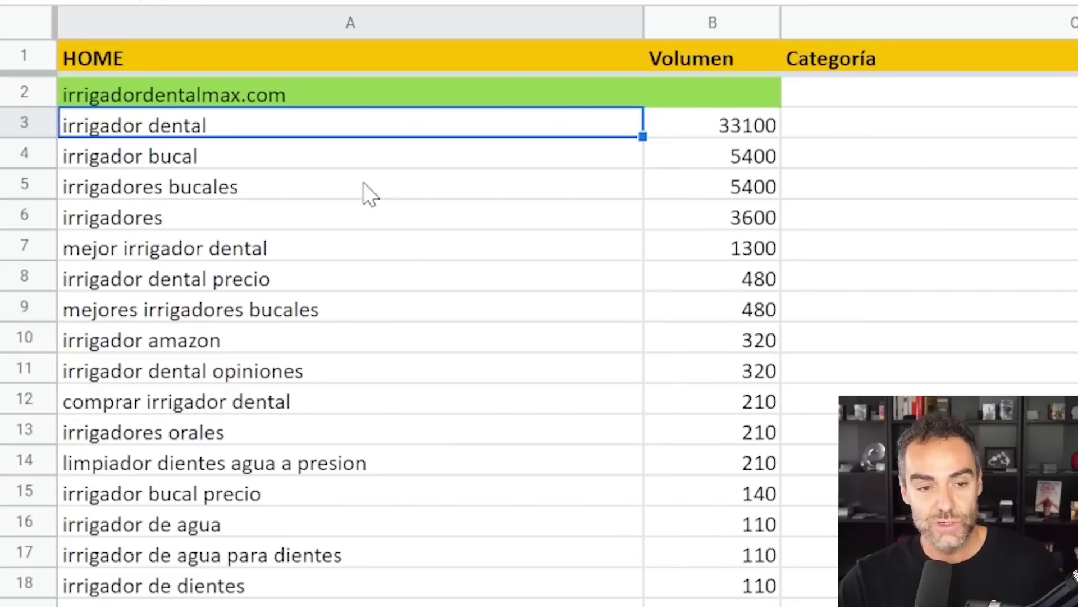
click(269, 220)
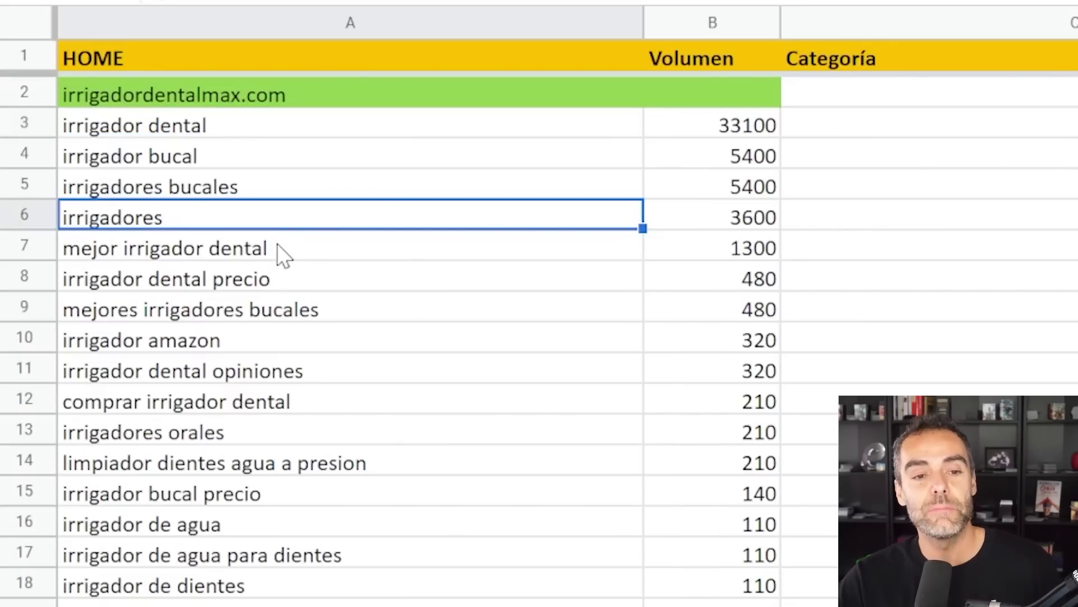
click(277, 244)
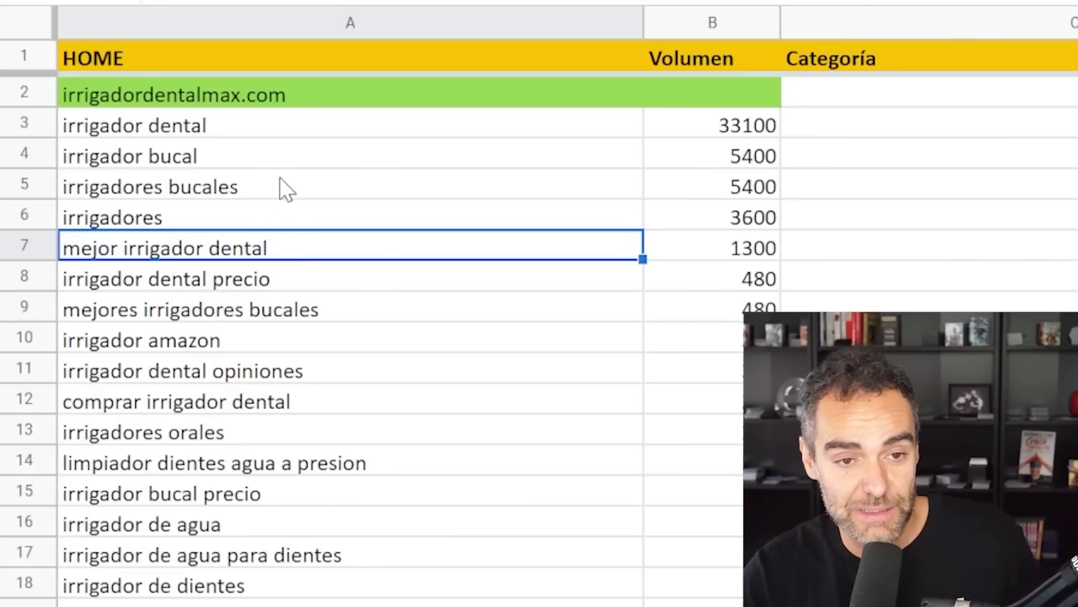
click(258, 123)
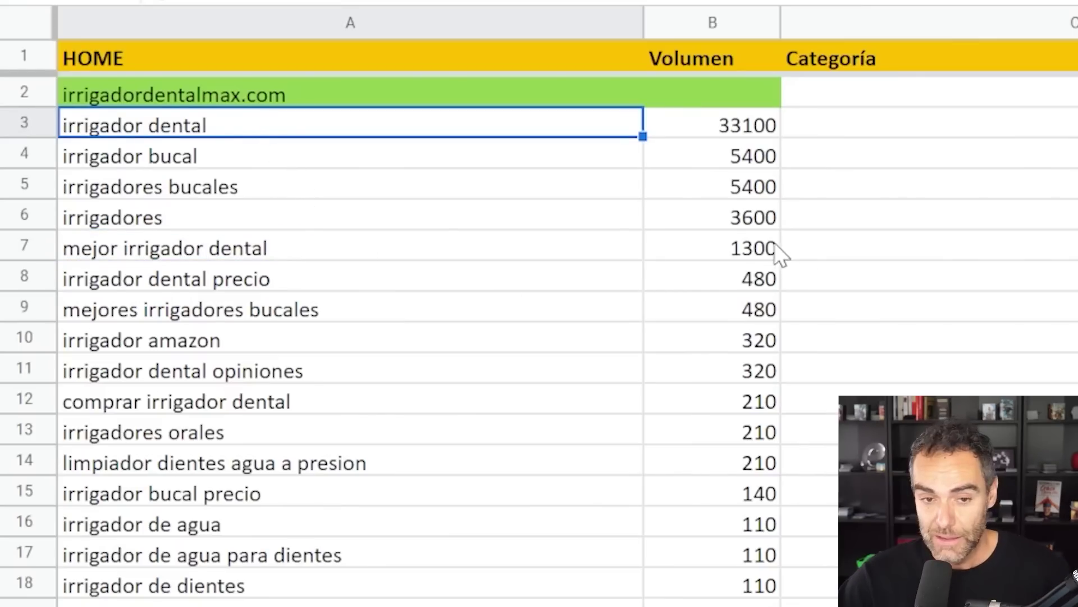
click(770, 254)
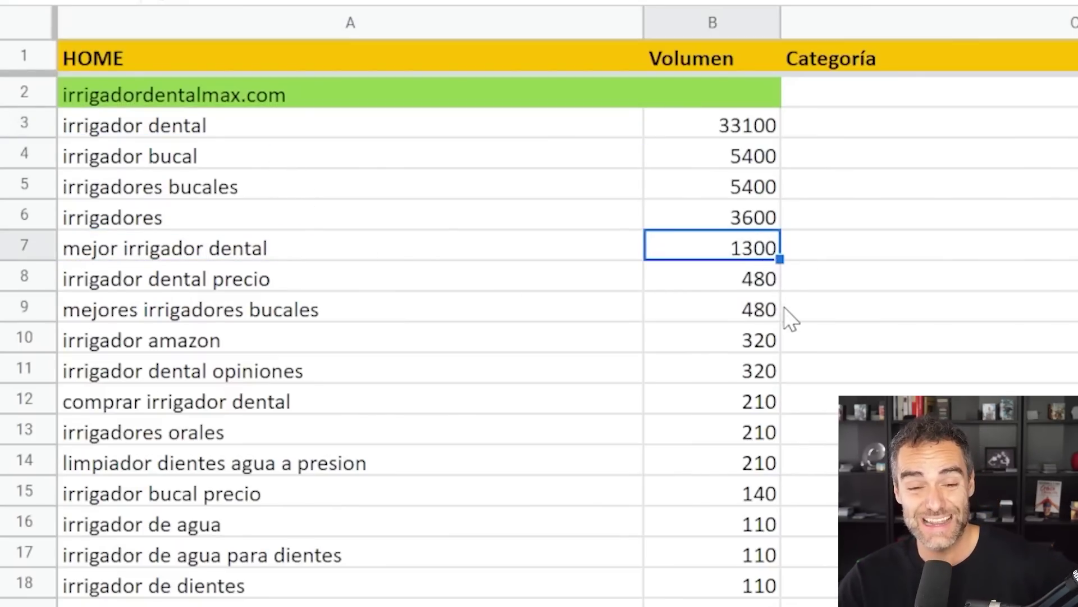
click(256, 287)
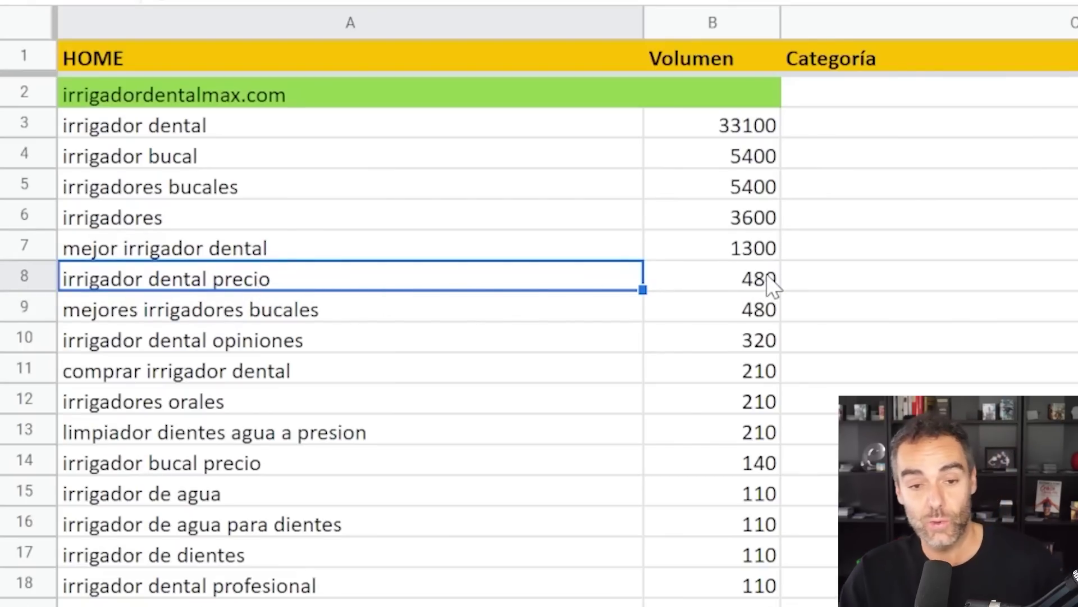
key(Down)
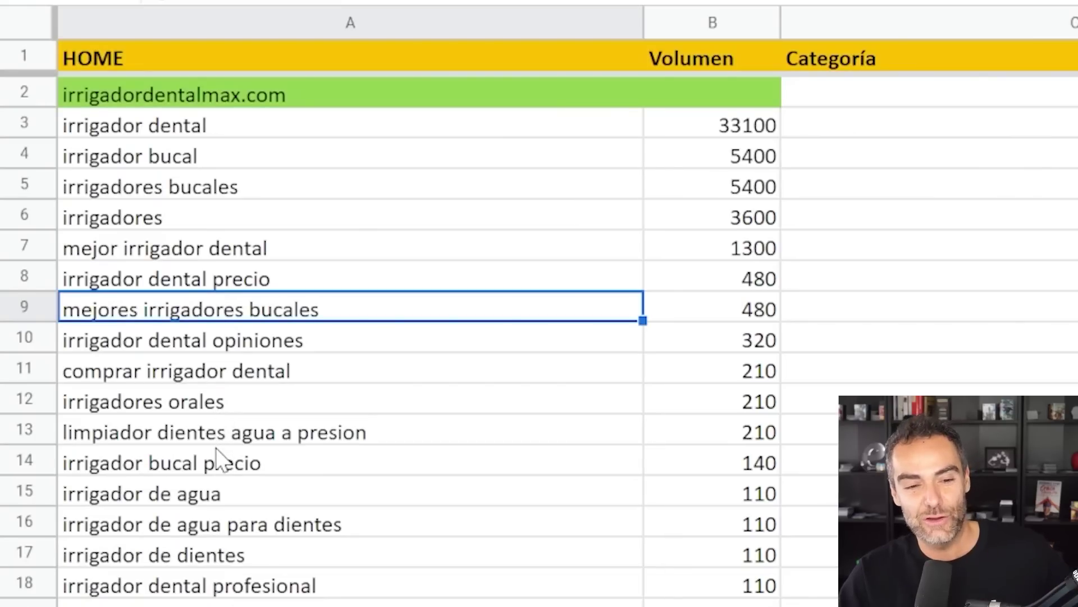
Step: Compare "limpiador dientes agua a presion" with "irrigador dental" as homepage keywords, and check the former's volume
click(280, 435)
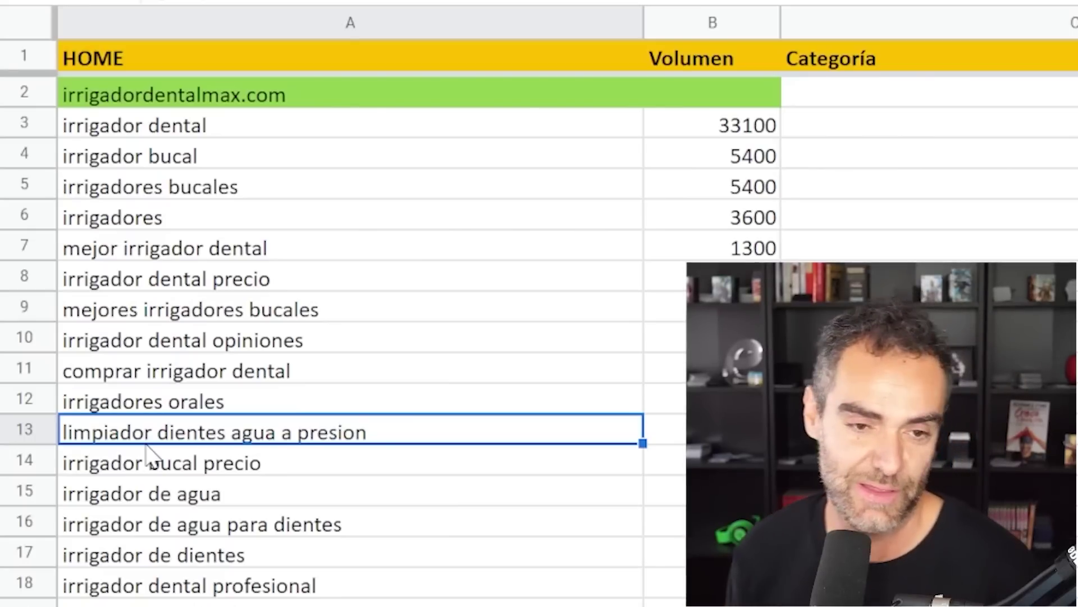
click(190, 126)
click(209, 442)
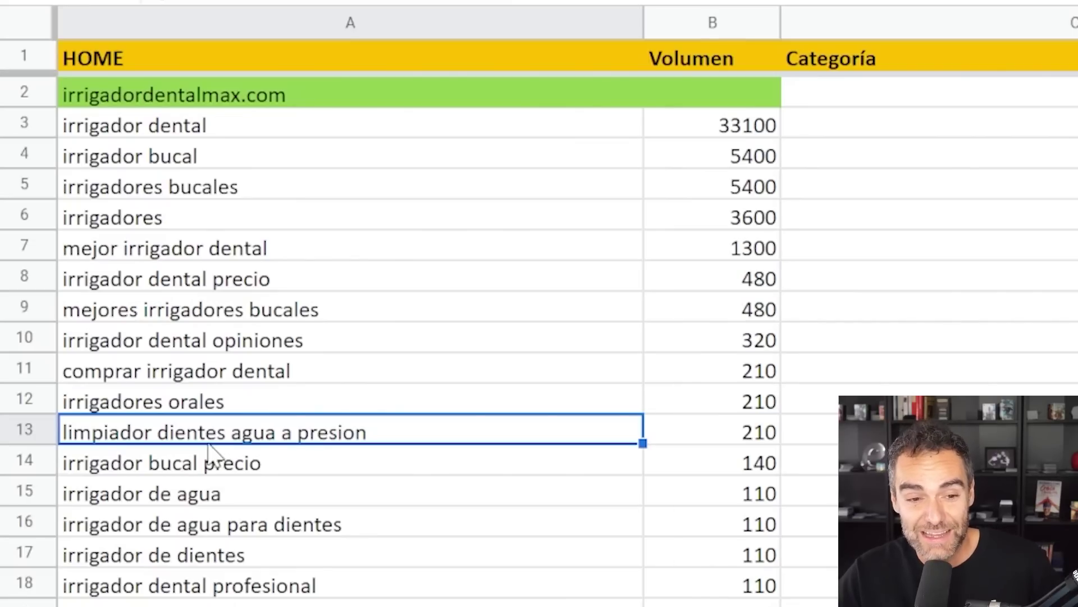
click(721, 430)
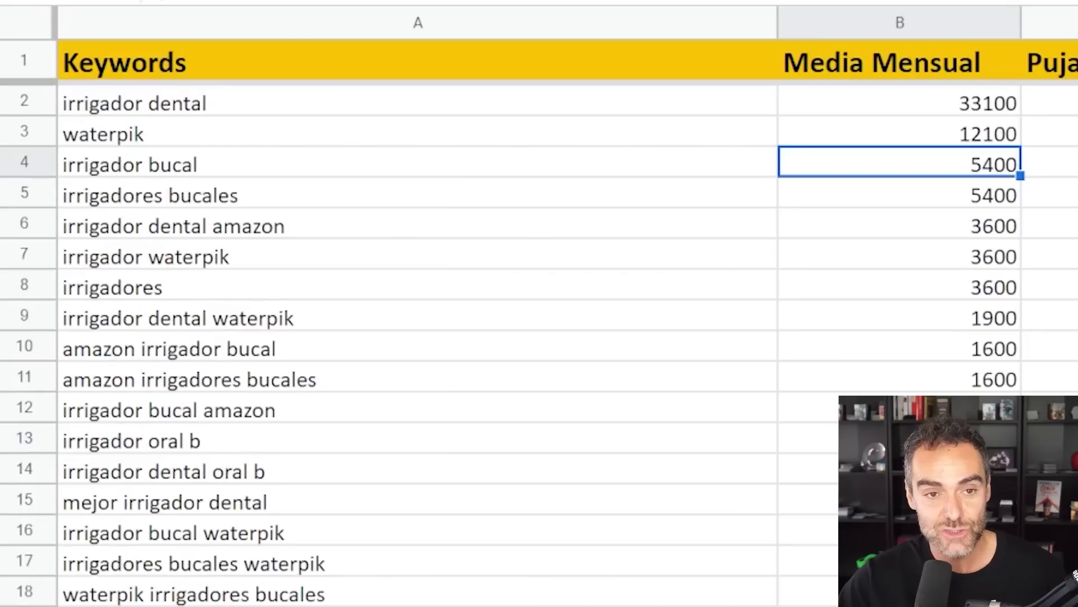
Step: Look through the full keyword list, and review the homepage keywords from "mejor irrigador dental" down to the last one
scroll(366, 407, down, 20)
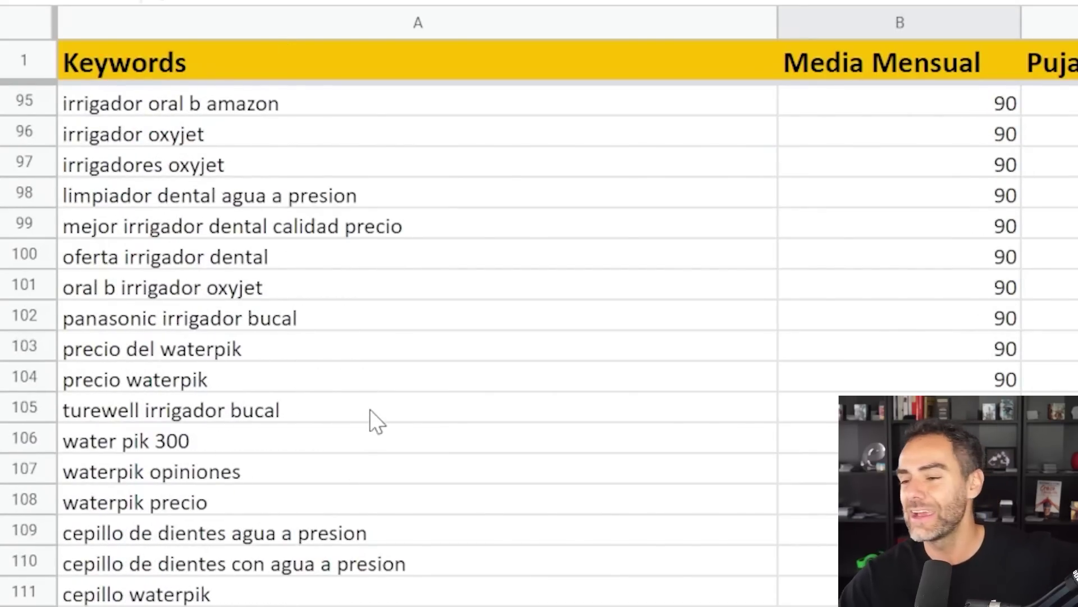
scroll(368, 590, up, 6)
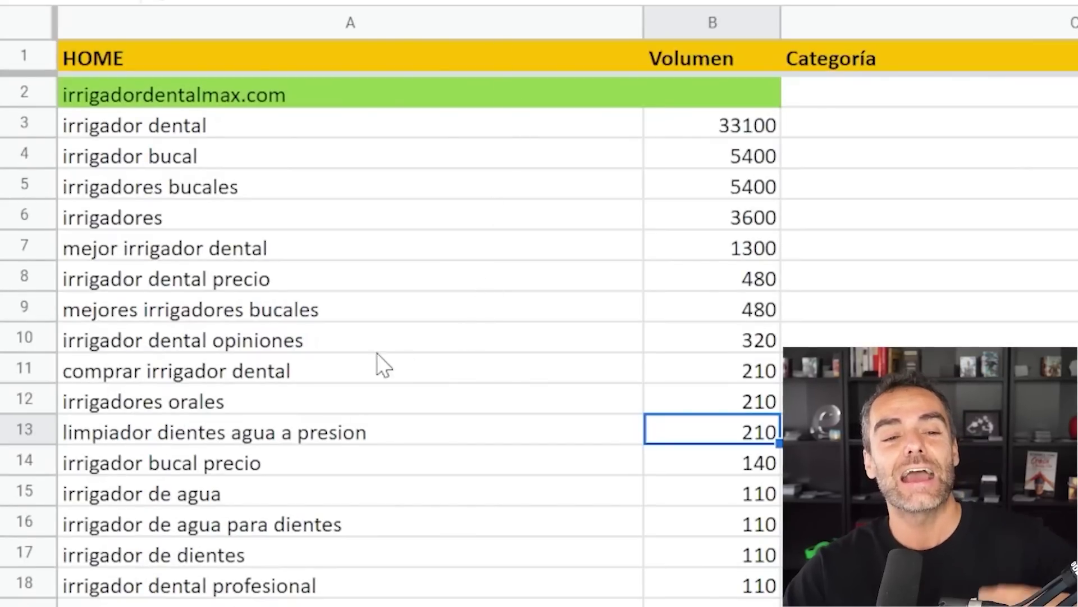
drag(261, 250, 280, 604)
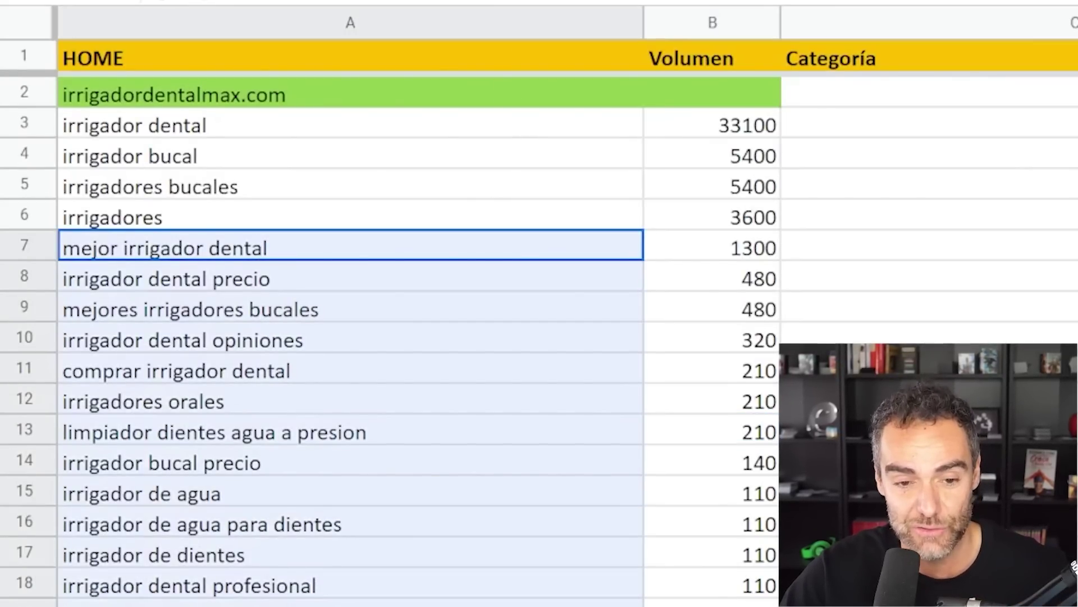
click(363, 558)
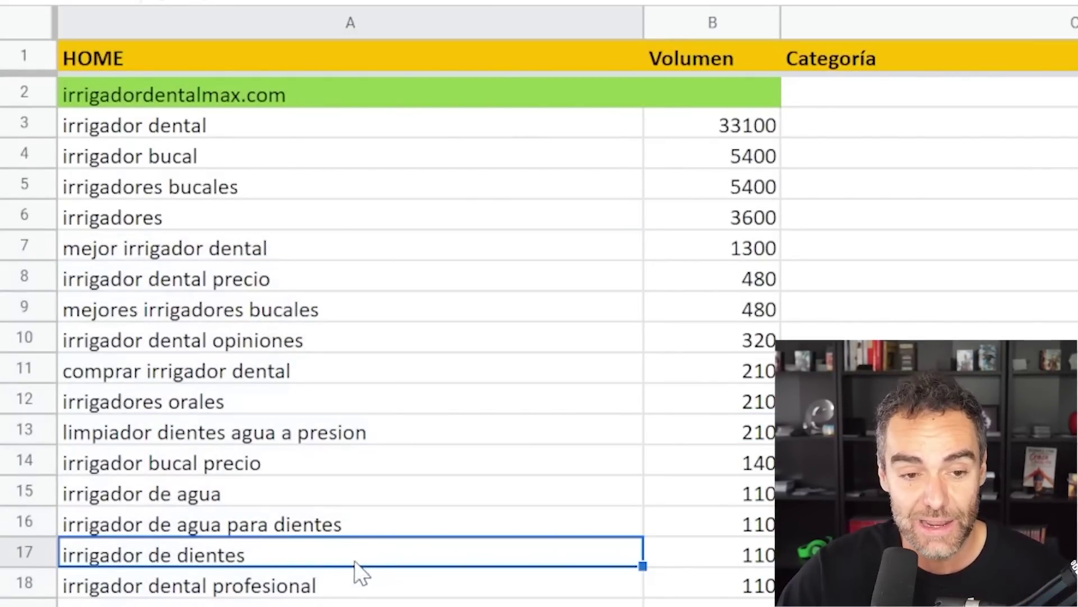
click(294, 484)
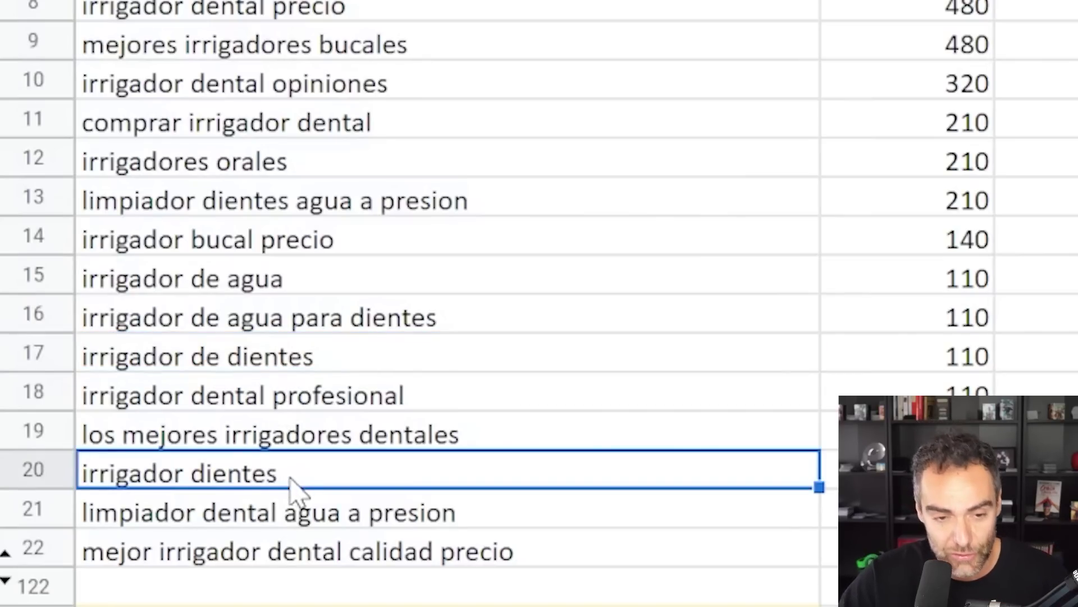
click(311, 526)
click(356, 559)
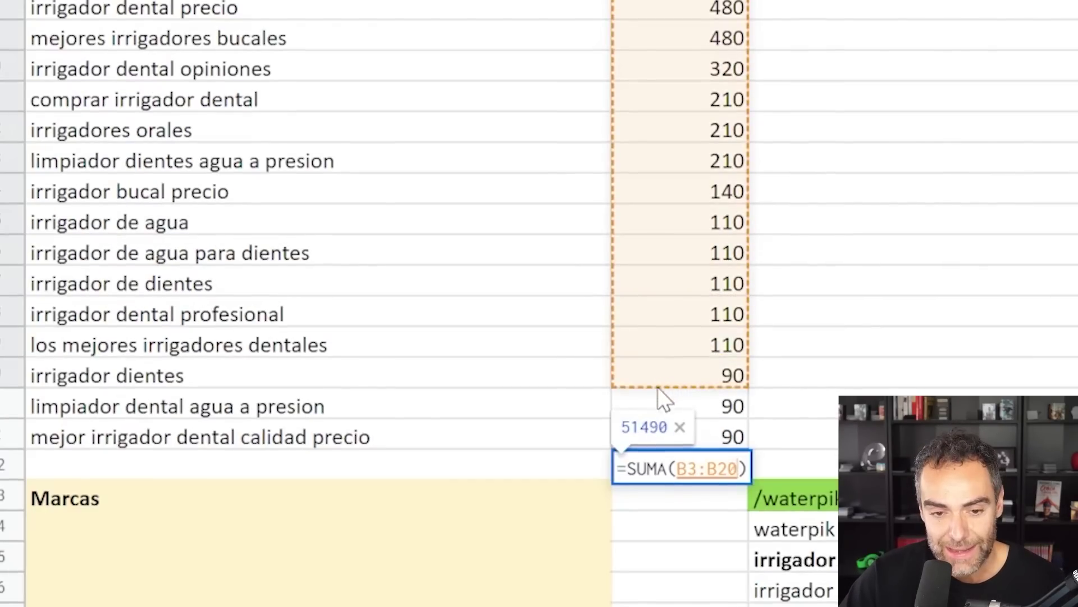
Step: Extend the SUMA formula below the homepage volumes to B3:B22 and check the keywords it covers
drag(658, 387, 663, 434)
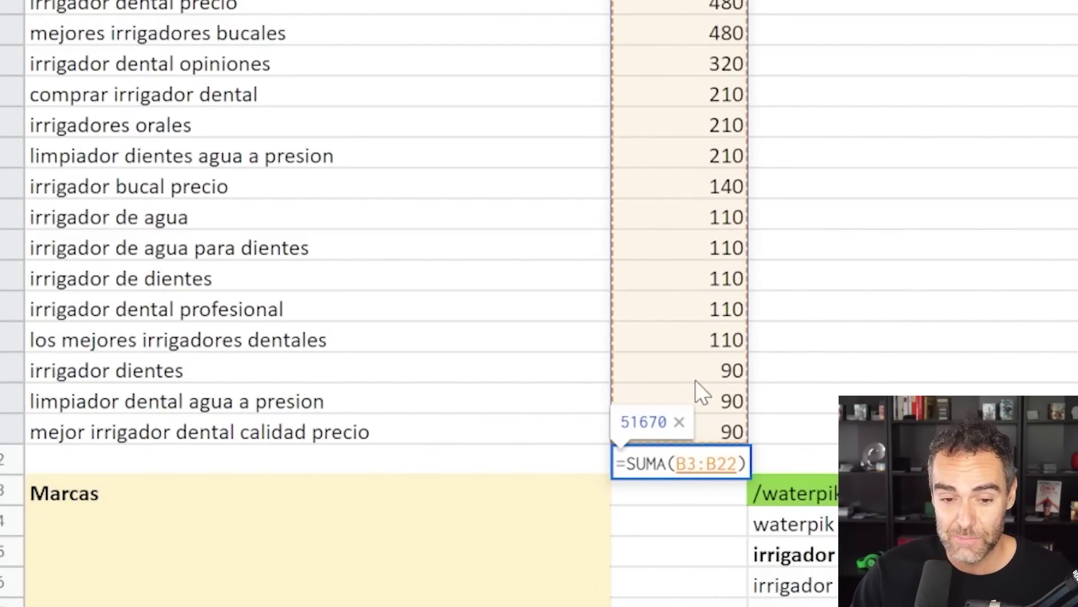
key(Return)
drag(722, 6, 713, 429)
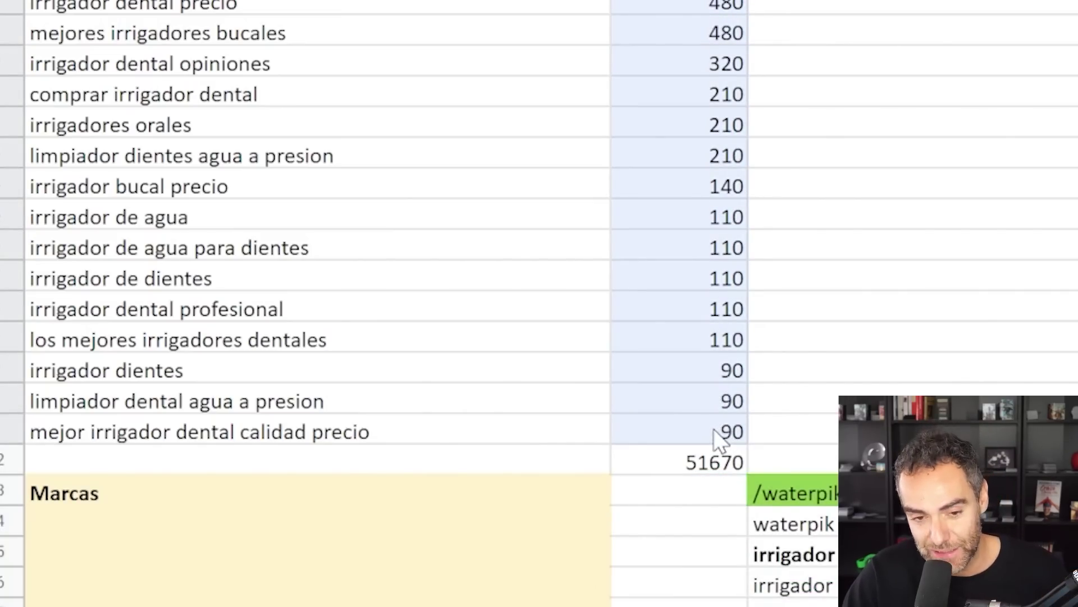
click(706, 465)
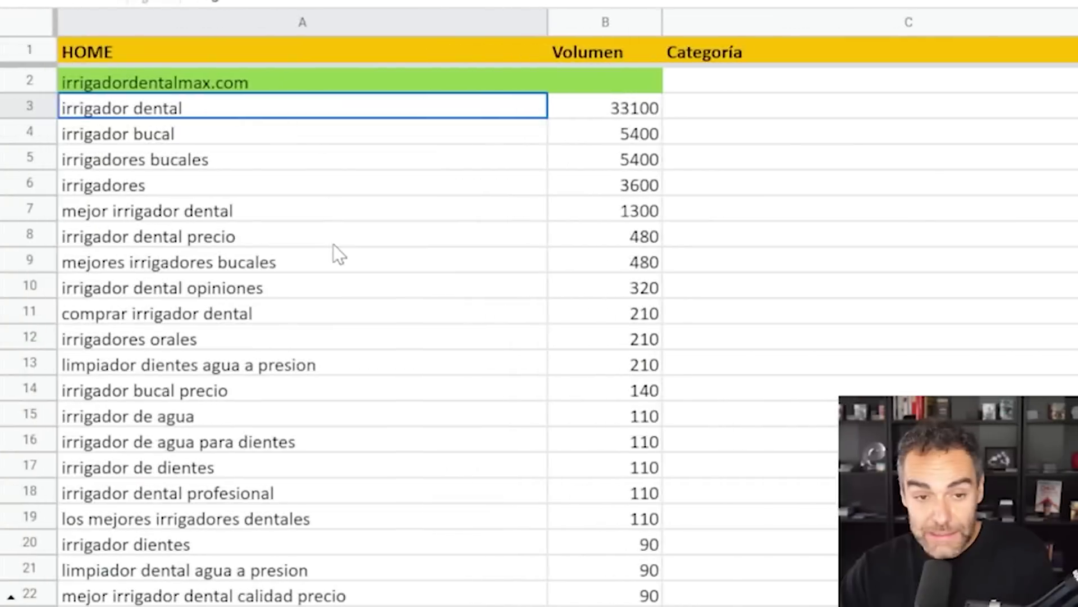
drag(335, 252, 331, 595)
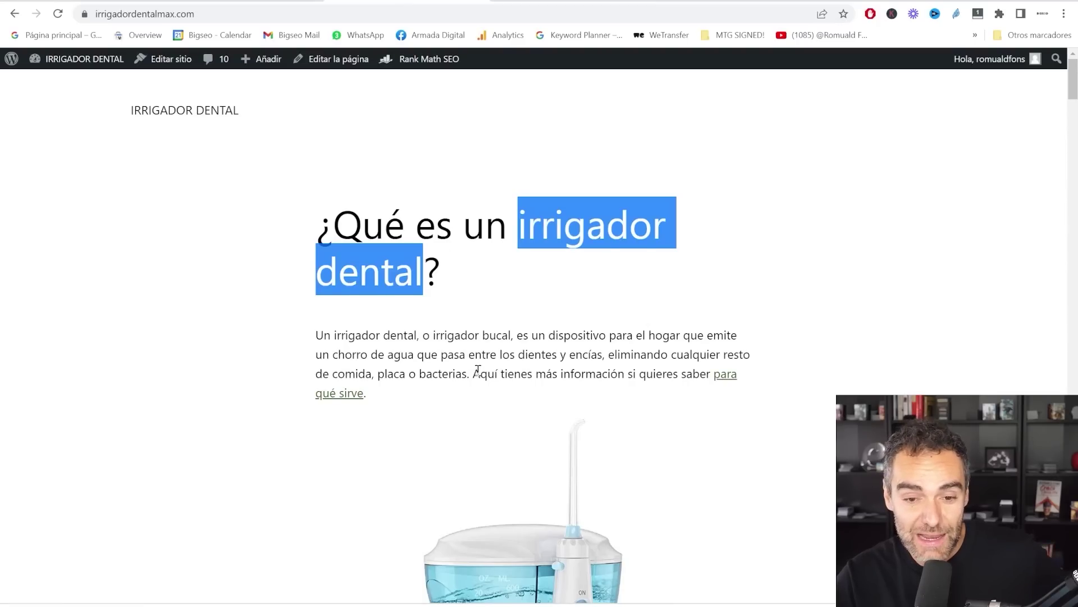
Step: On the irrigadordentalmax.com homepage, examine how the keywords are used from the main title to the "Mejores irrigadores dentales 2022" heading
click(478, 371)
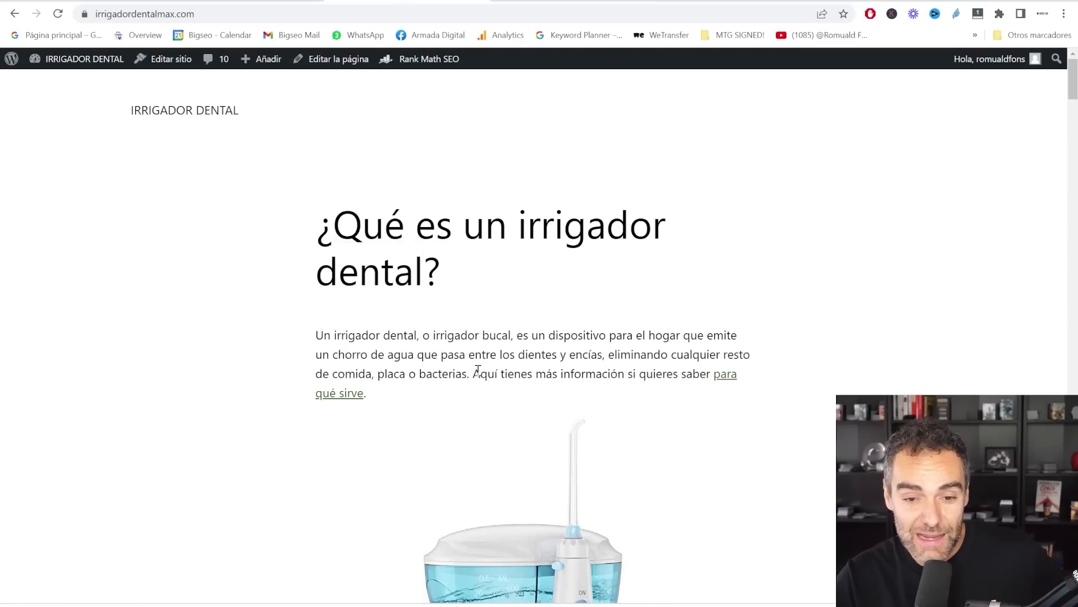
scroll(516, 331, down, 9)
drag(410, 298, 470, 293)
click(443, 284)
drag(320, 282, 437, 344)
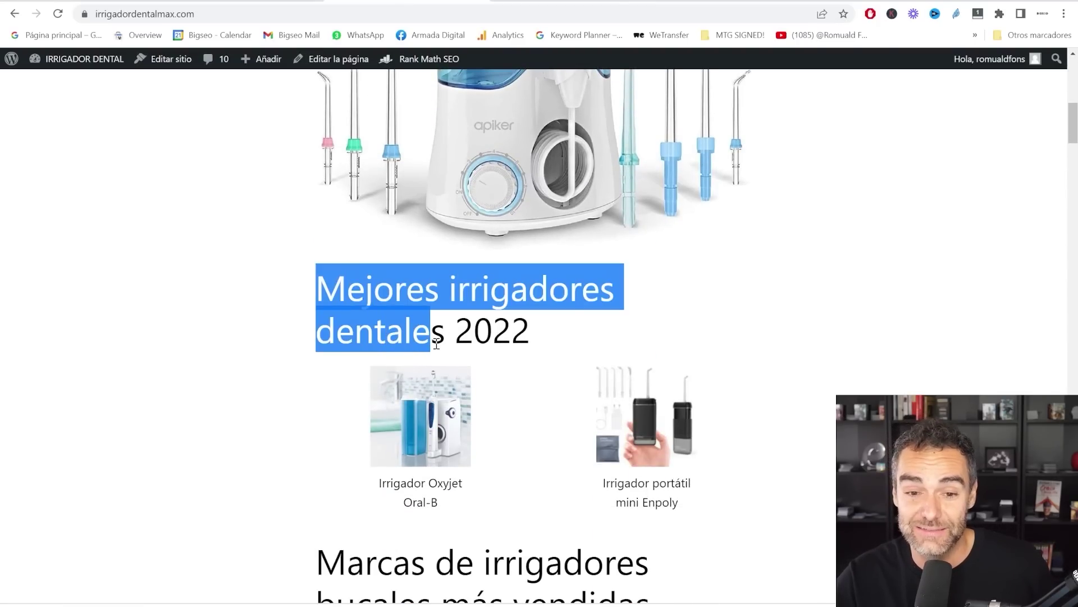
Step: Examine the homepage's brand and product-type headings down to "Irrigador dental de grifo sin motor", and return to the main title
scroll(333, 179, down, 6)
drag(346, 225, 656, 244)
scroll(590, 421, down, 20)
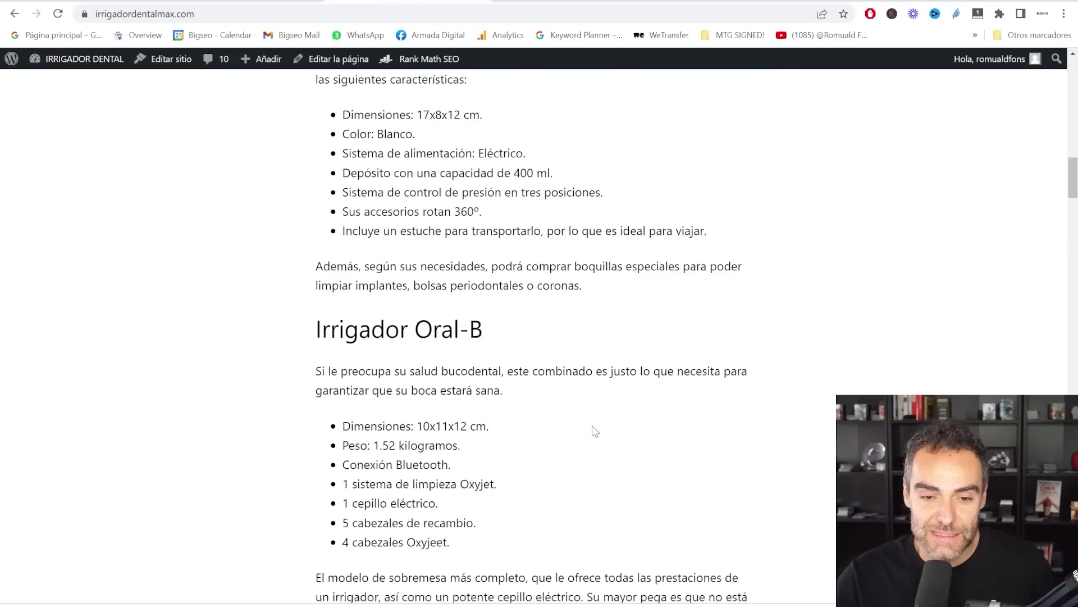
drag(316, 432, 625, 418)
scroll(606, 446, down, 16)
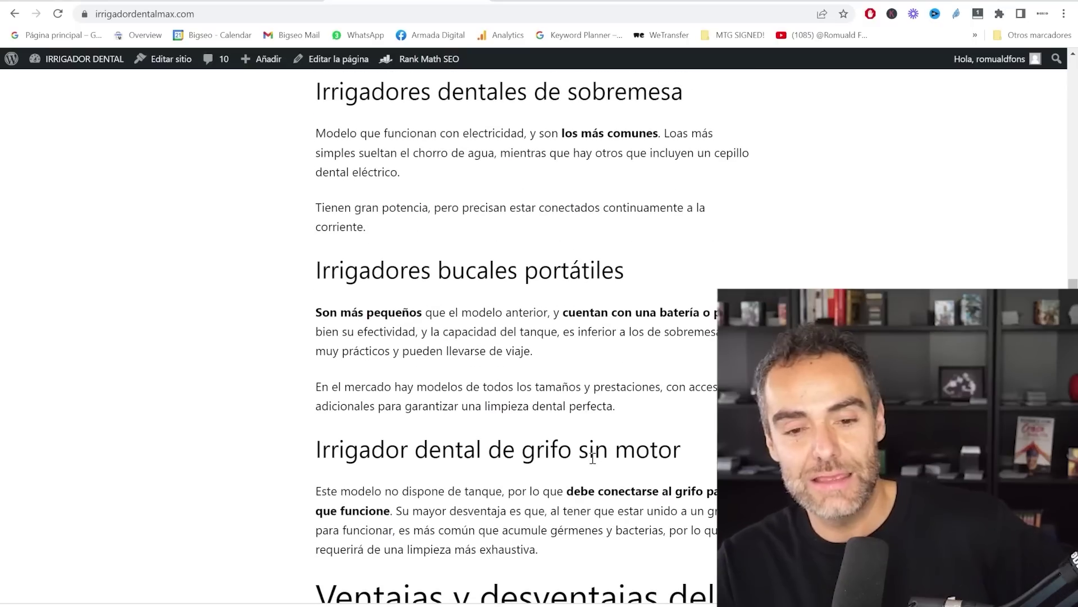
scroll(593, 403, up, 8)
scroll(593, 403, up, 6)
drag(1075, 281, 1076, 68)
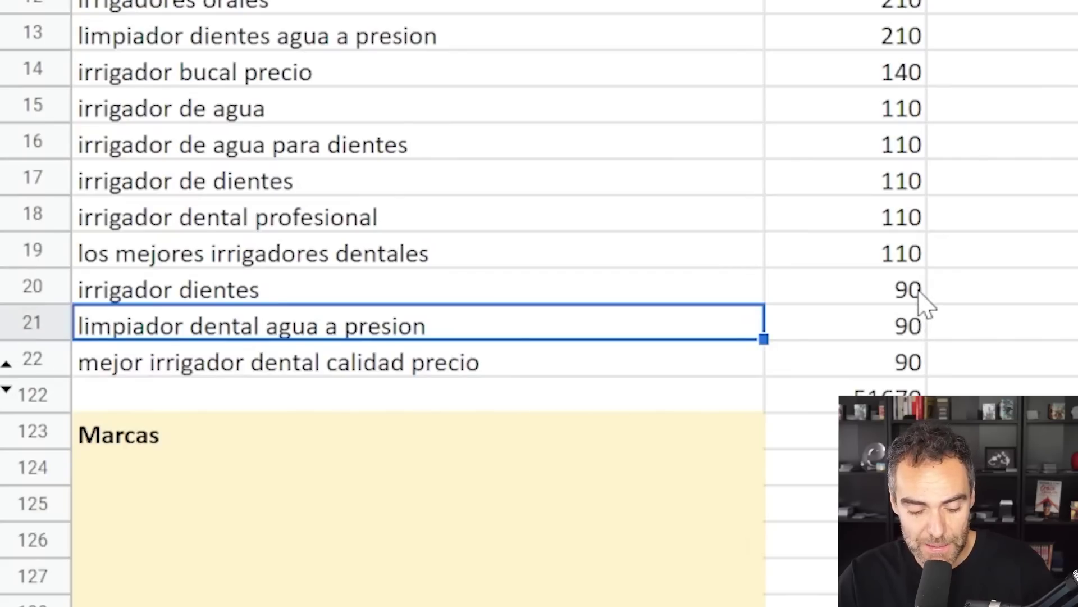
Step: Copy the keyword "limpiador dental agua a presion" from the keyword sheet and search the homepage for it
key(ctrl+c)
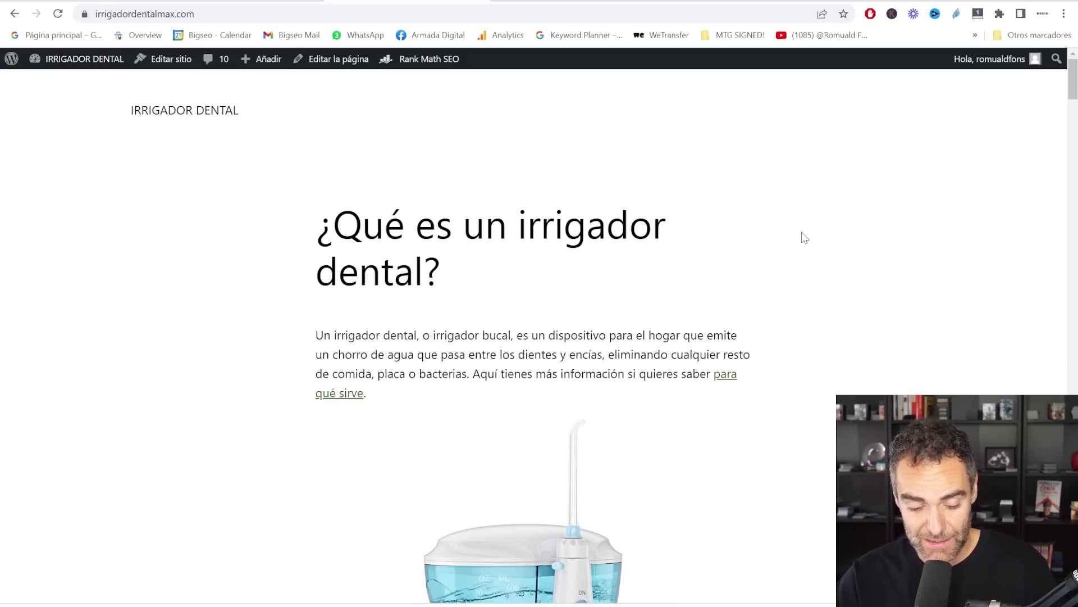
key(ctrl+f)
key(ctrl+v)
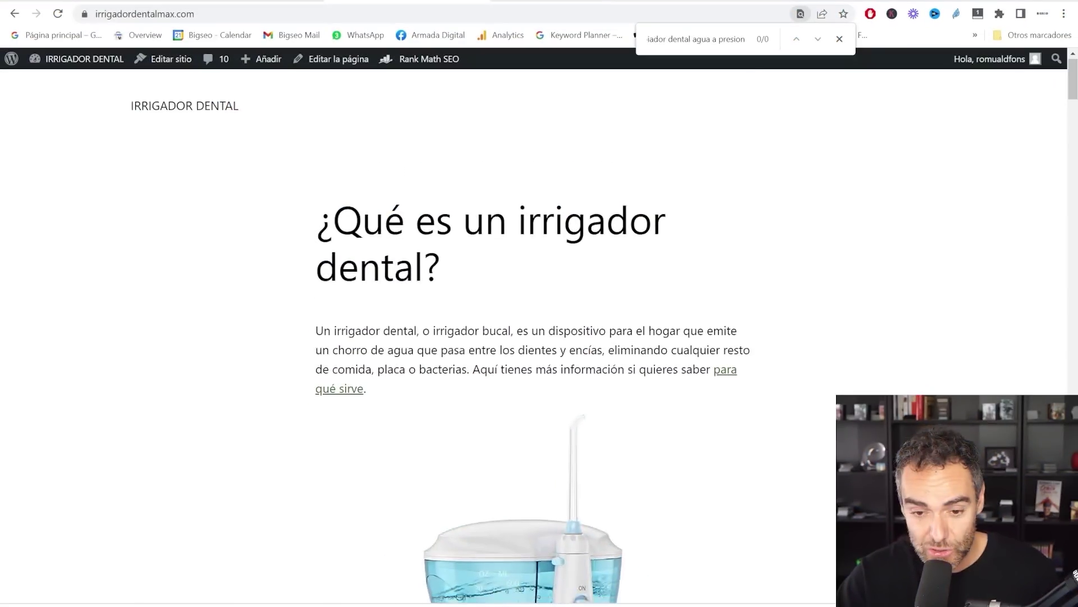
Step: Examine the homepage heading "Marcas de irrigadores bucales más vendidas" and the text under "Irrigador dental Waterpik"
scroll(539, 337, down, 10)
drag(409, 295, 539, 330)
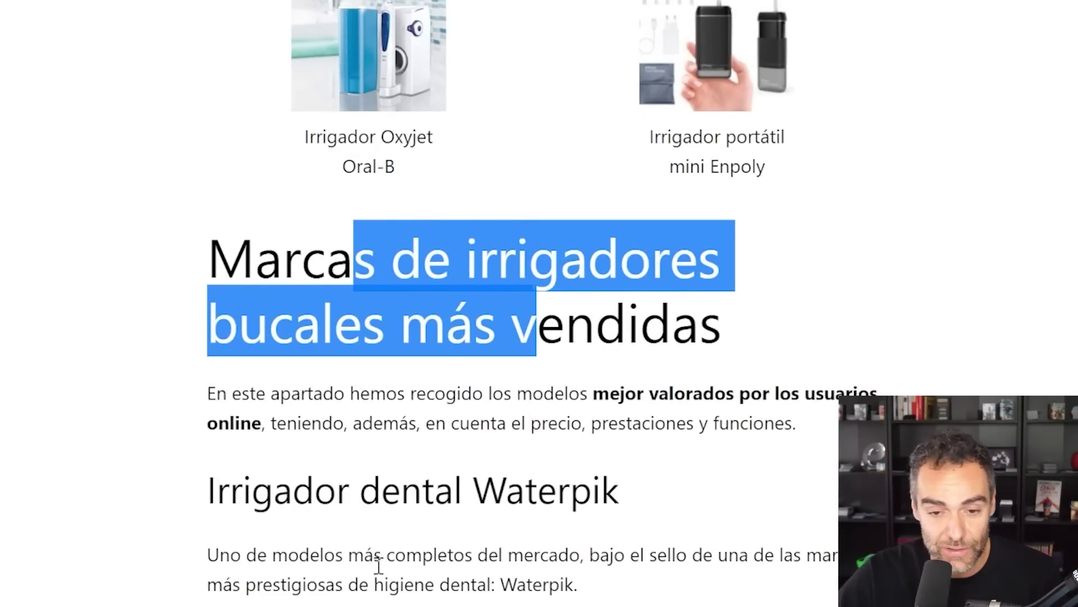
drag(375, 562, 504, 604)
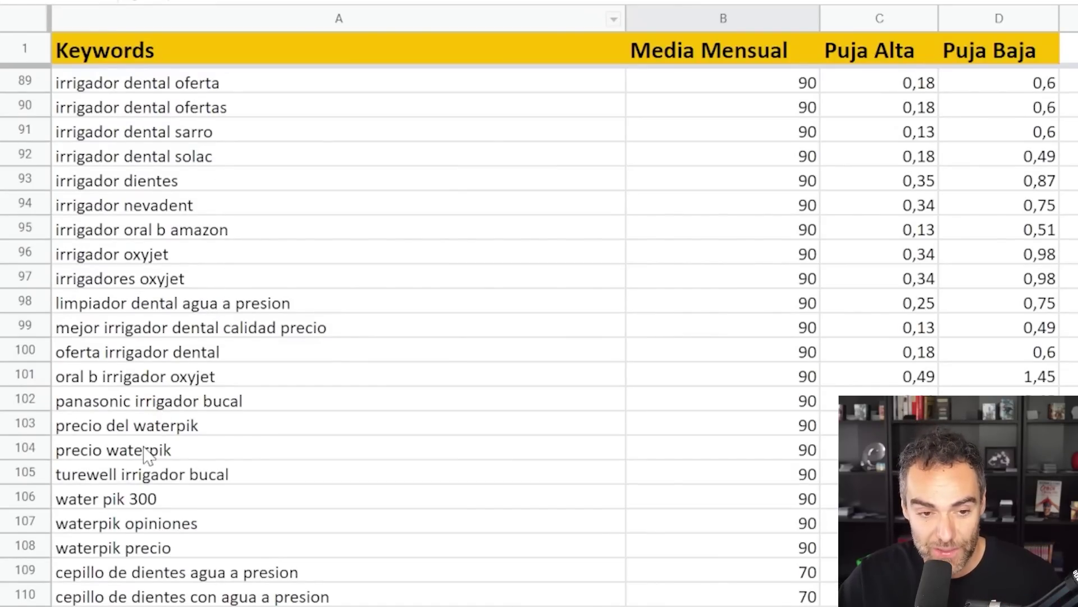
Step: In the full keyword list, check the brand keywords such as "precio waterpik" and "oral b irrigador oxyjet"
click(148, 455)
click(194, 381)
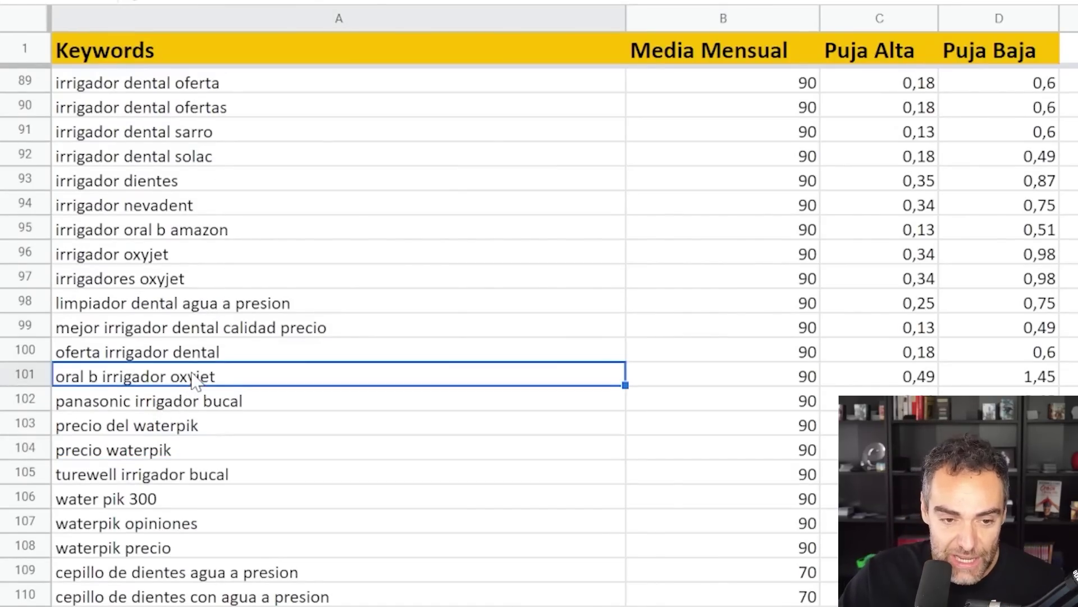
scroll(219, 395, down, 5)
scroll(228, 472, down, 2)
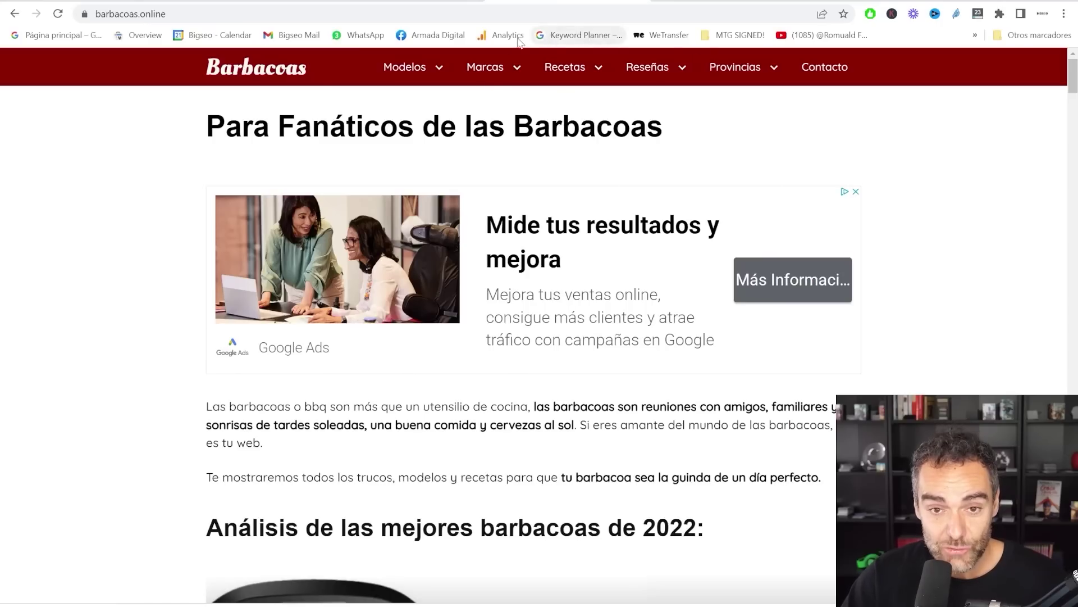
Step: On barbacoas.online, open the Tepro page from the brands and look through its catalogue, then return to the top of irrigadordentalmax.com
mouse_move(476, 67)
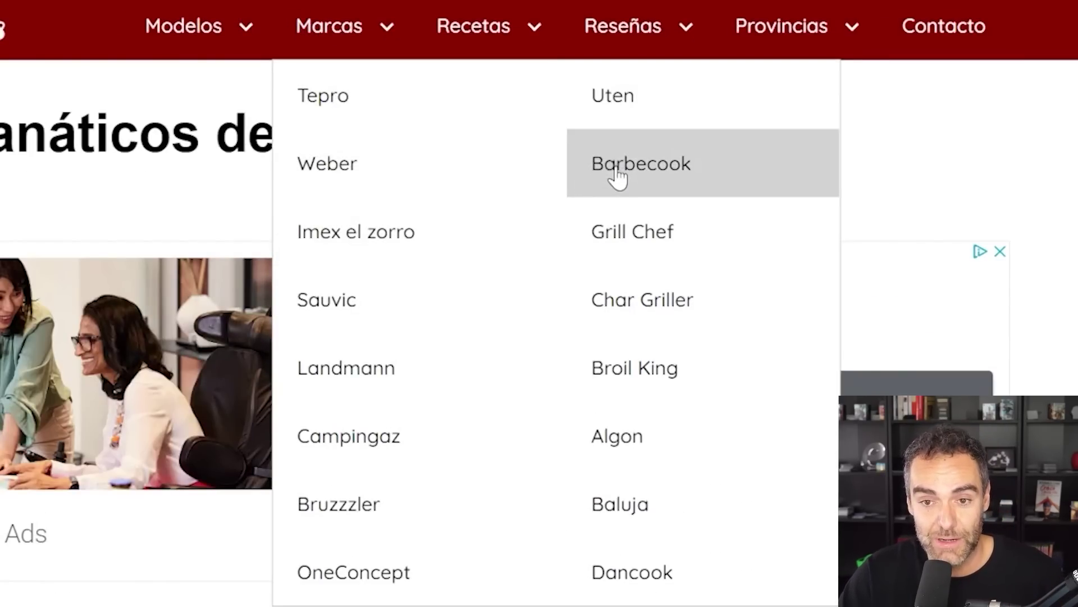
click(350, 107)
scroll(466, 212, down, 7)
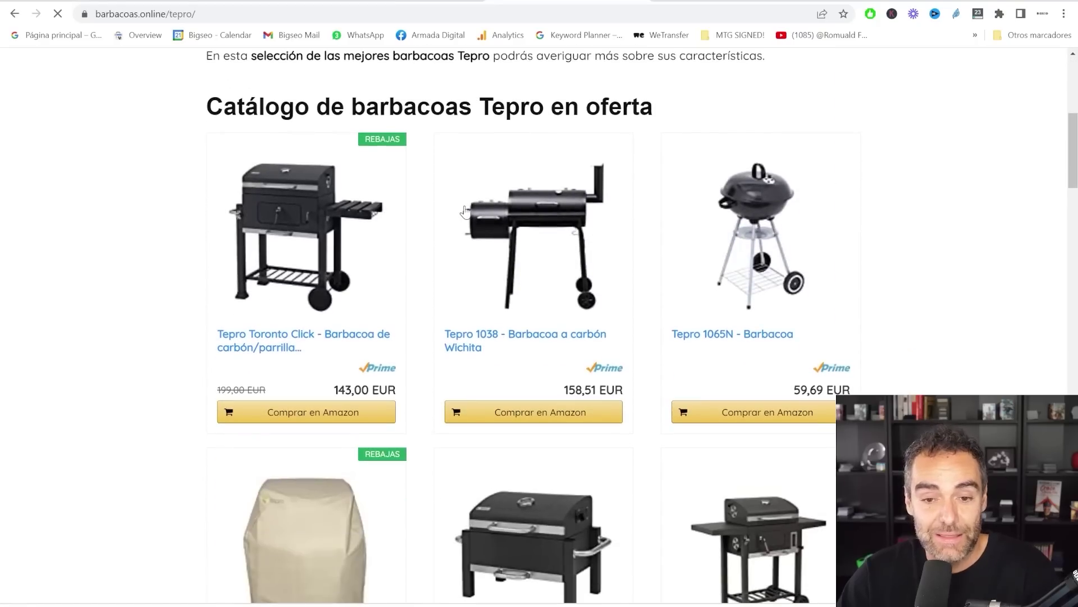
scroll(445, 234, down, 5)
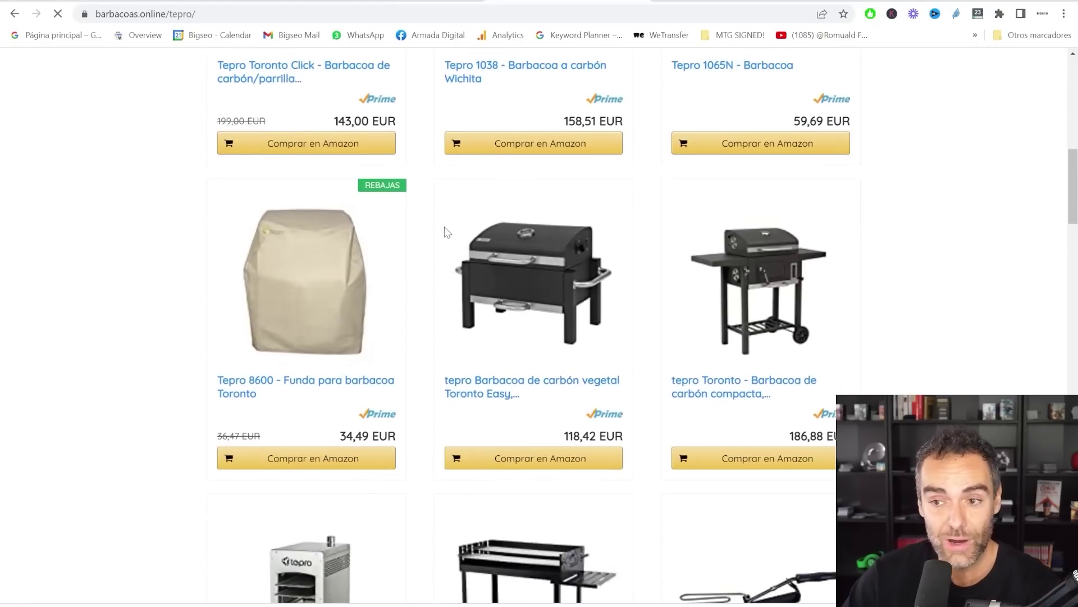
scroll(447, 230, up, 7)
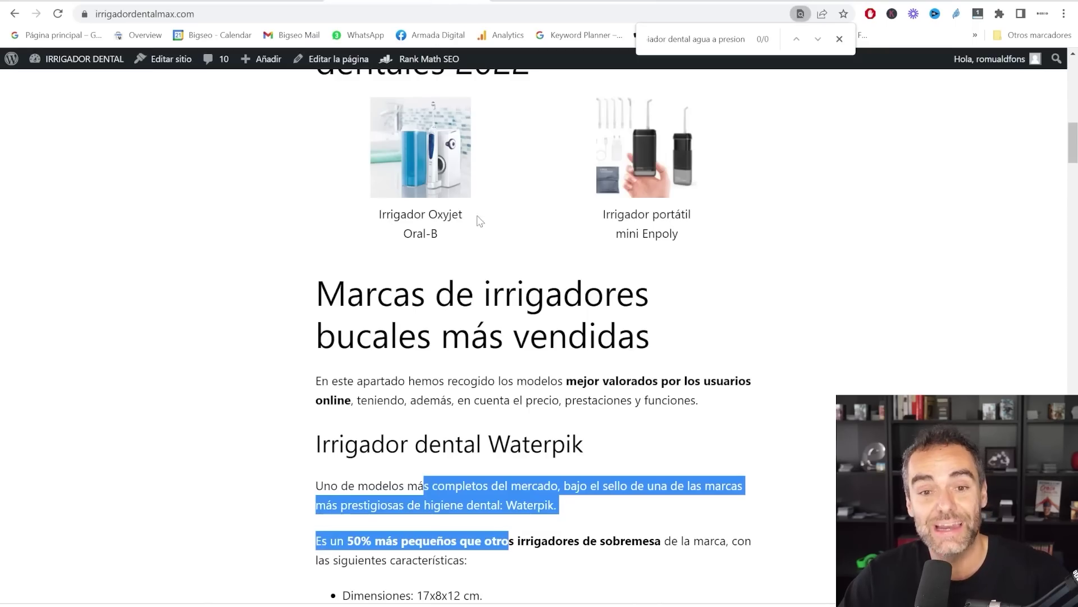
scroll(477, 227, up, 15)
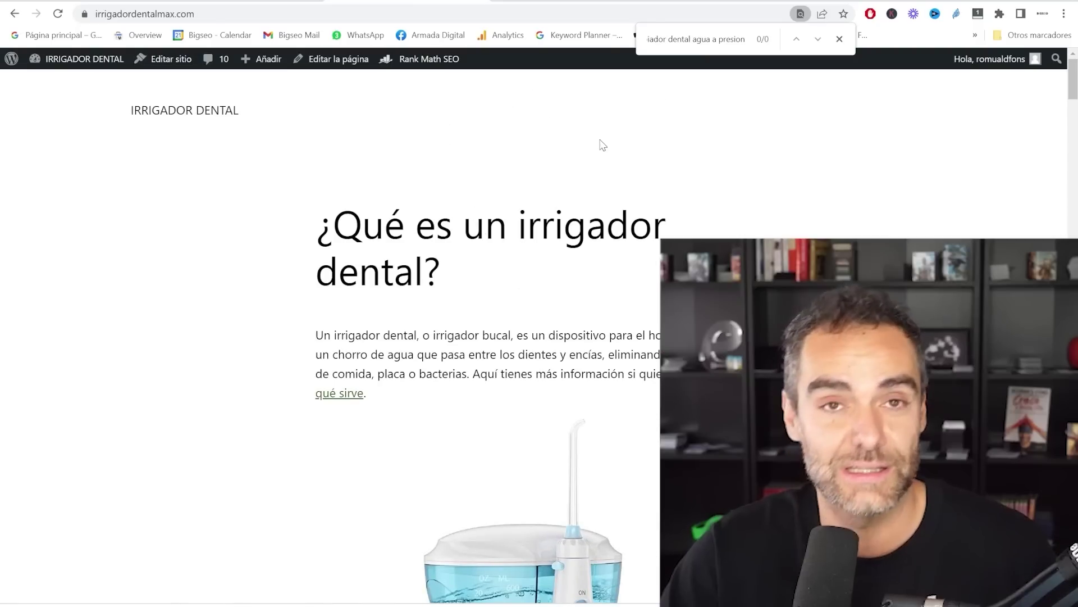
Step: In the AST sheet's Categoría column, review the /waterpik/ group from its heading through "waterpik precio"
click(313, 2)
click(494, 315)
scroll(468, 326, down, 1)
scroll(468, 325, down, 3)
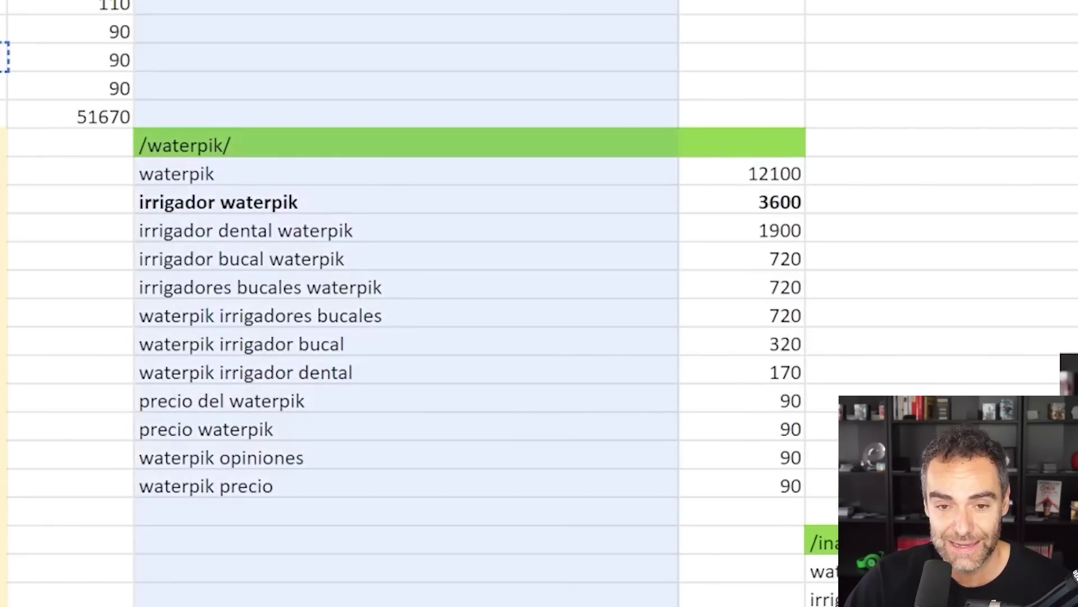
click(468, 289)
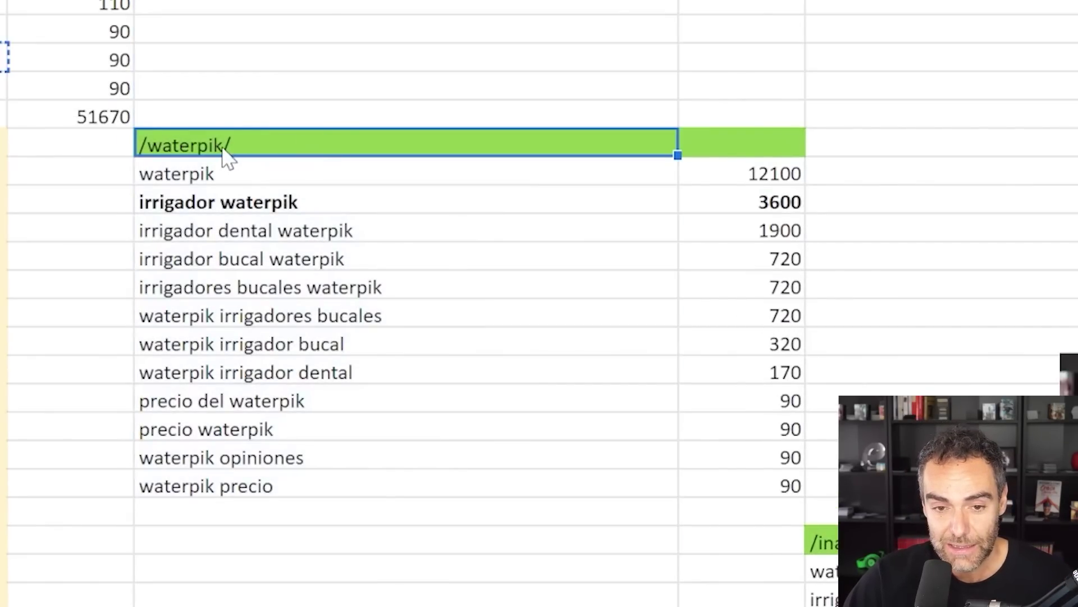
scroll(289, 277, up, 20)
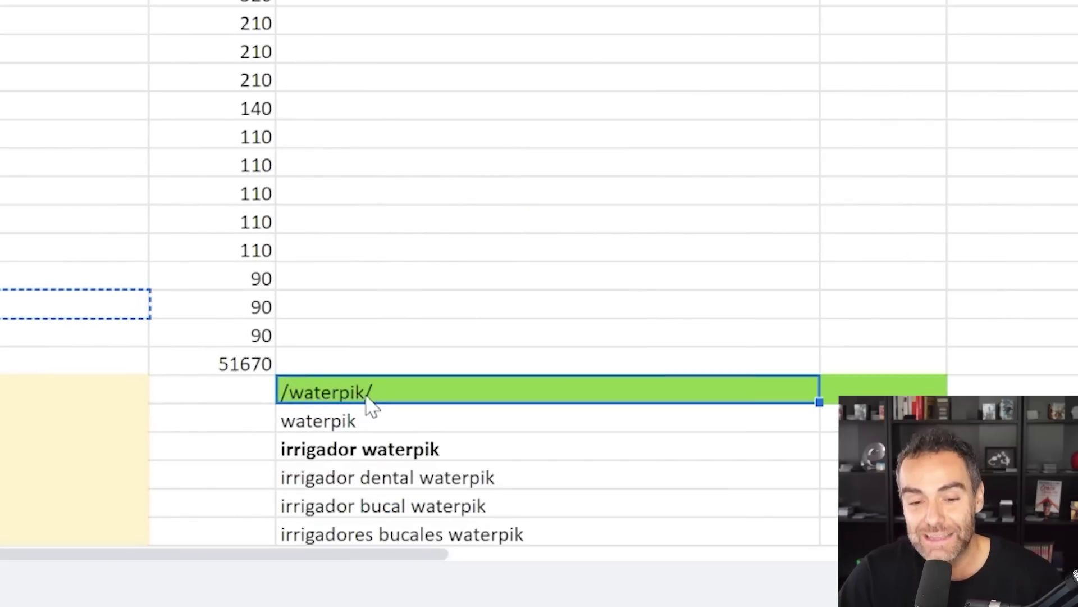
click(374, 419)
scroll(488, 287, down, 3)
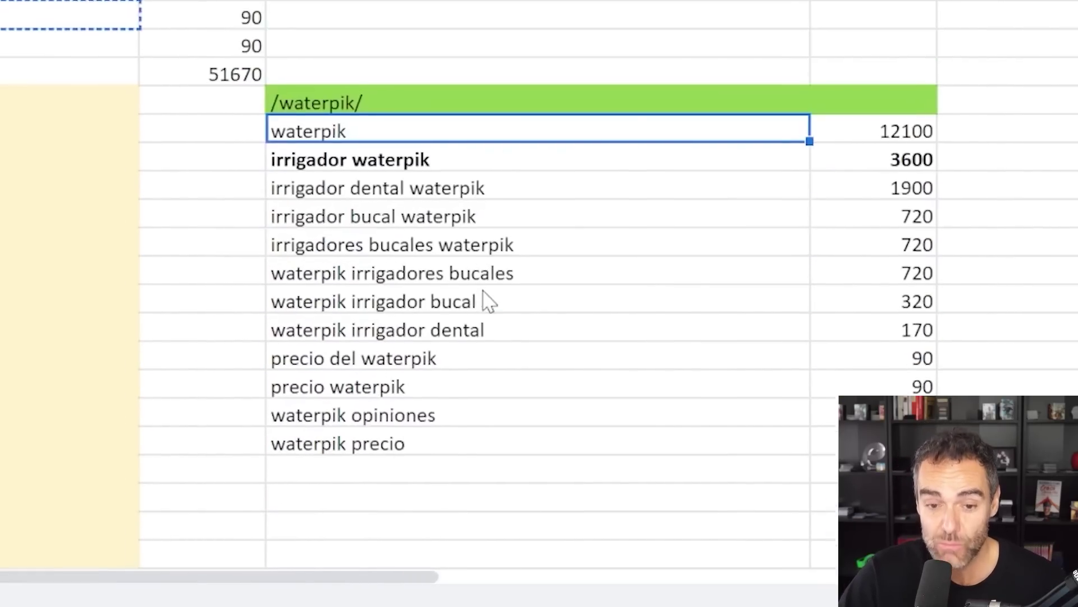
drag(411, 163, 424, 479)
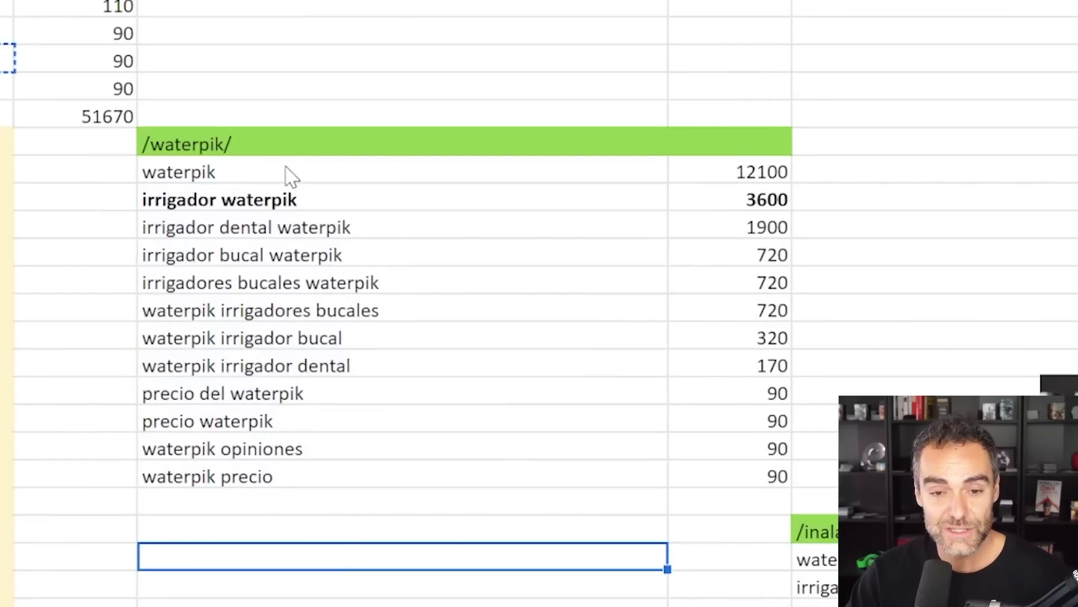
Step: Compare "waterpik", "irrigador waterpik", "irrigador dental waterpik" and "irrigador bucal waterpik", and check the volumes of the main ones
click(290, 177)
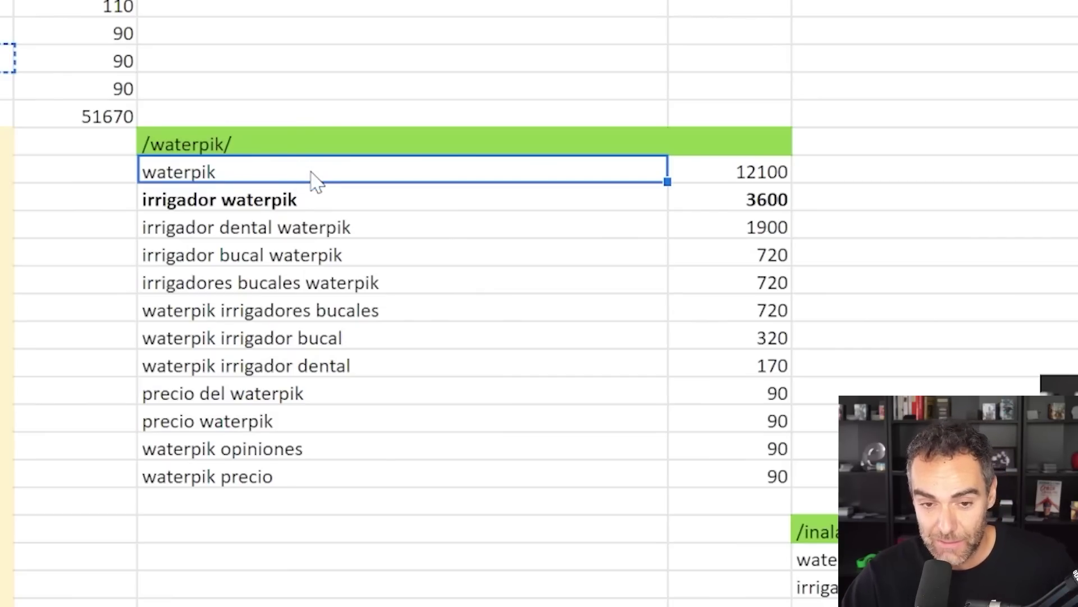
click(743, 178)
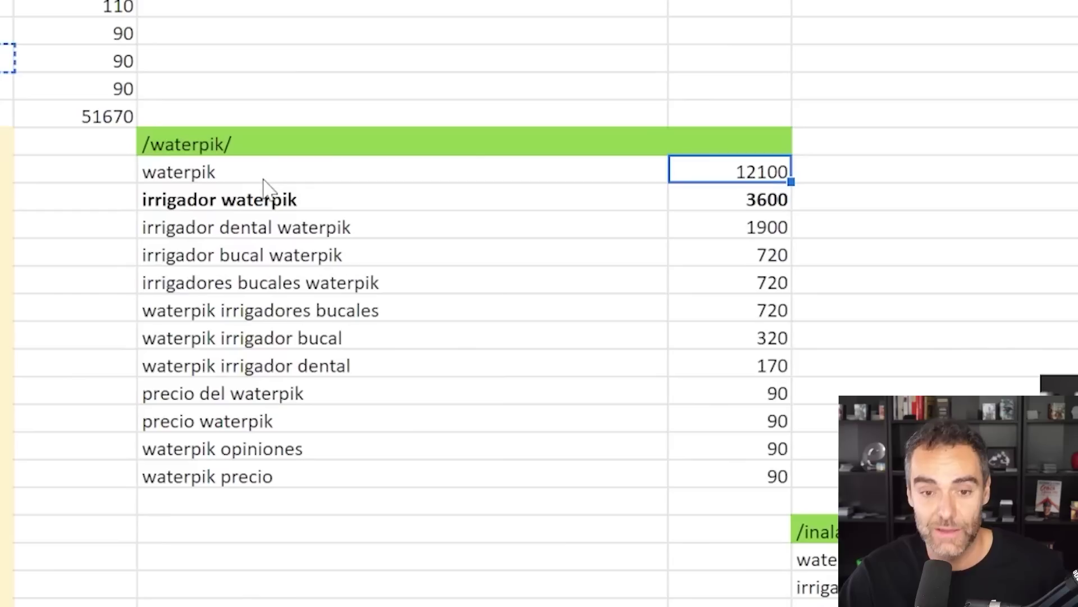
click(257, 205)
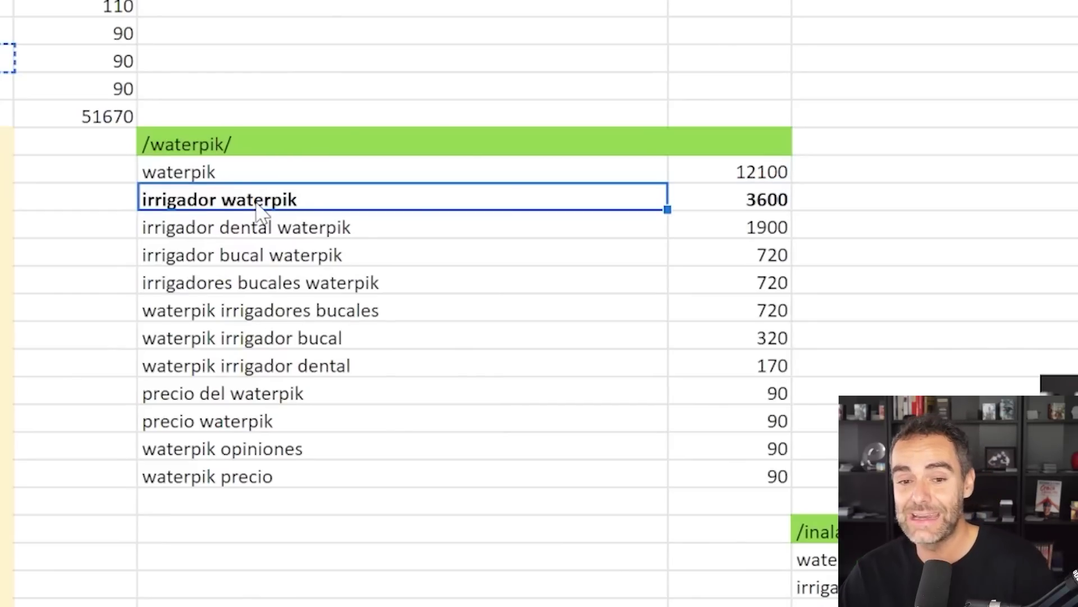
click(349, 229)
click(786, 229)
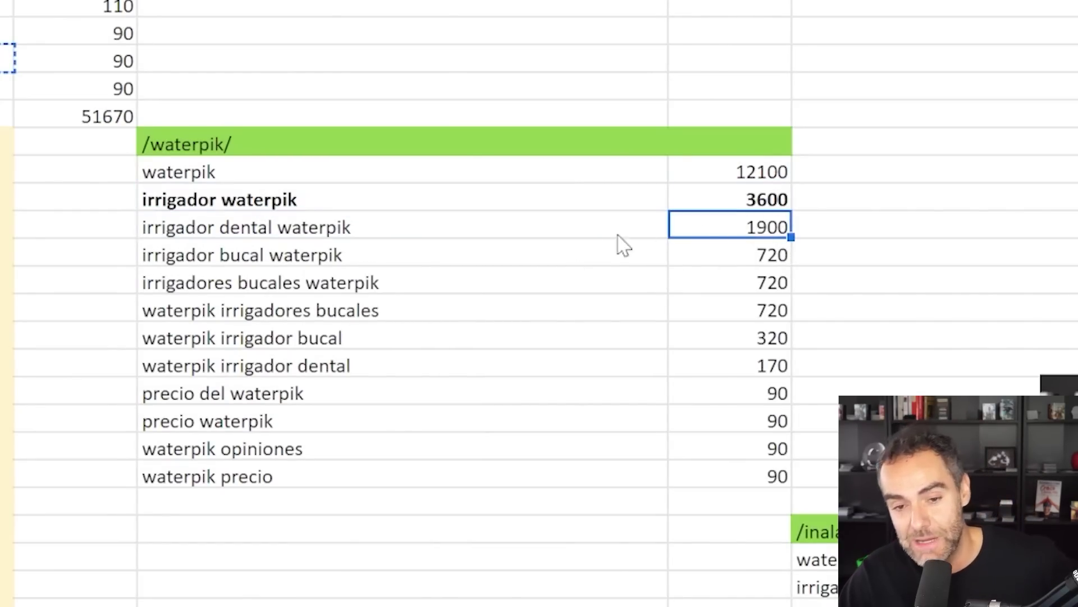
click(337, 260)
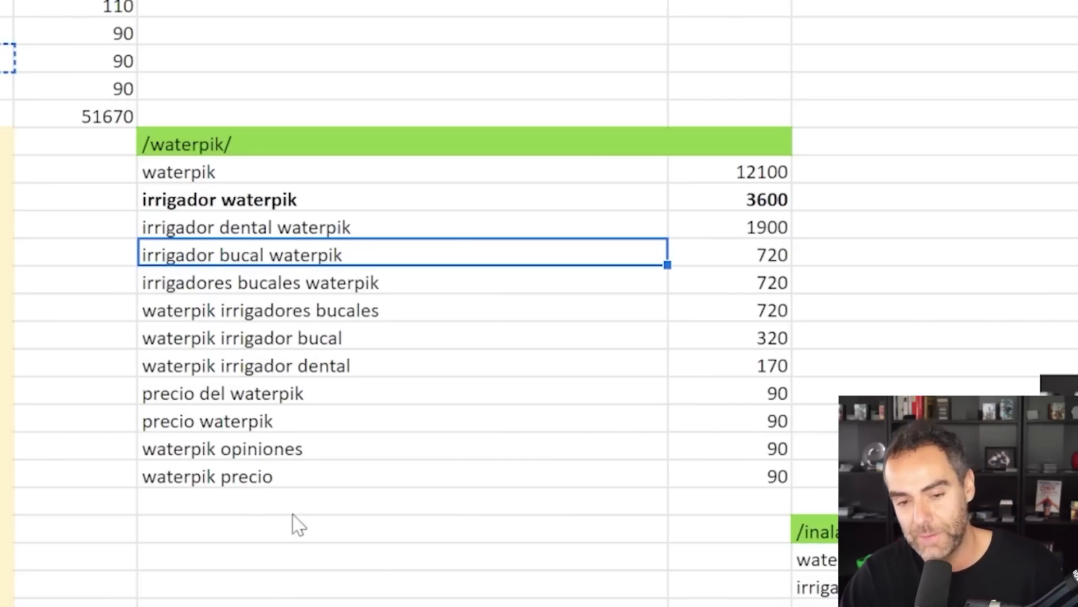
Step: Add a sum of the /waterpik/ group's volumes directly below the volume of "waterpik precio"
drag(739, 173, 756, 448)
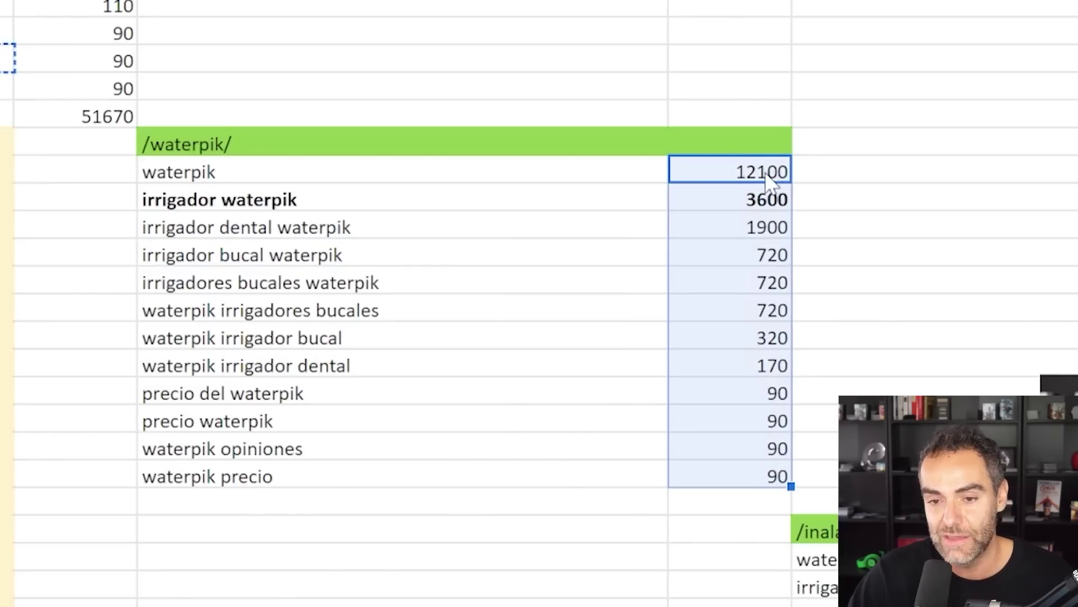
click(756, 510)
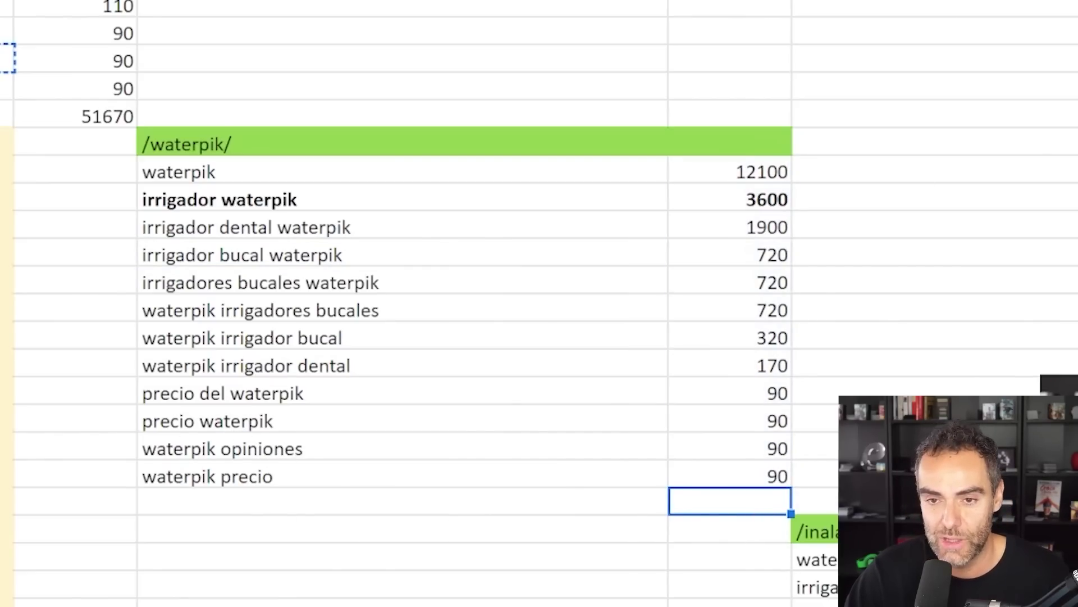
key(alt+equal)
key(Return)
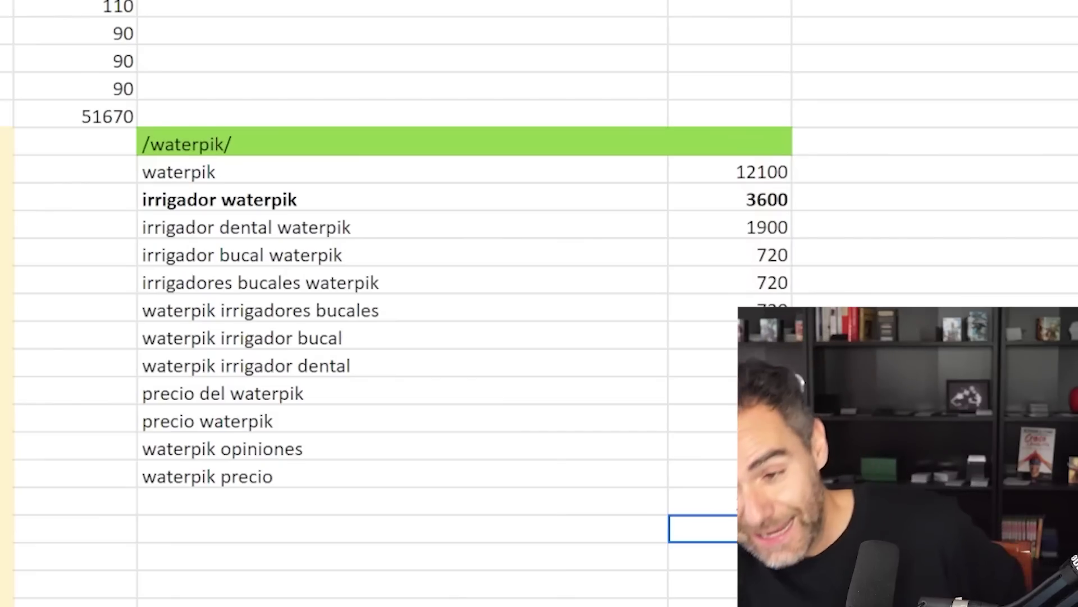
click(933, 261)
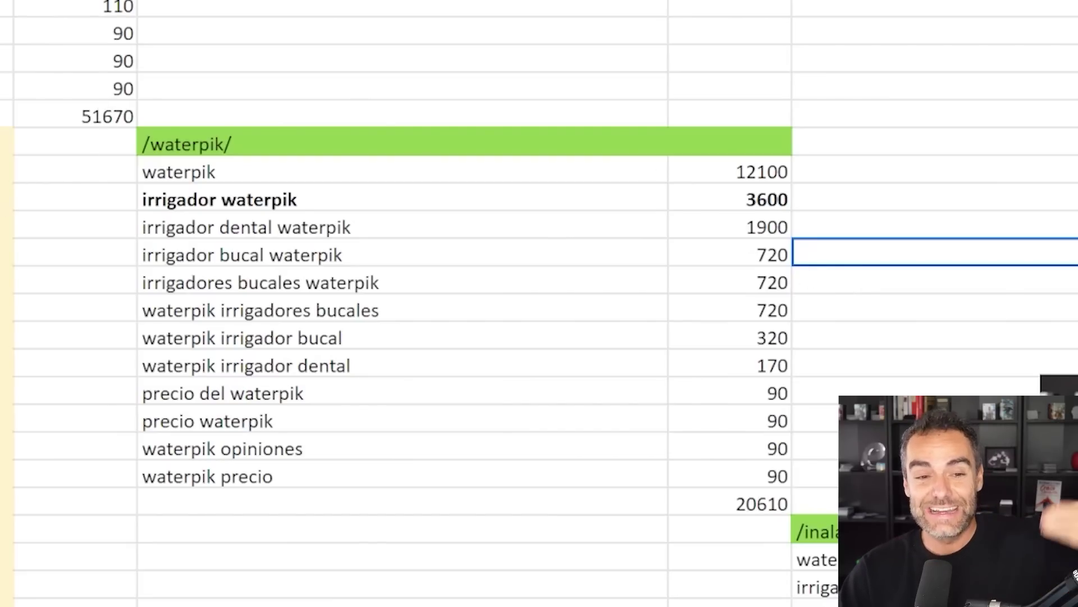
Step: Compare the HOME, Categoría and Subcategoría columns, and examine how the /inalambrico/ group relates to the /waterpik/ category
scroll(820, 323, down, 2)
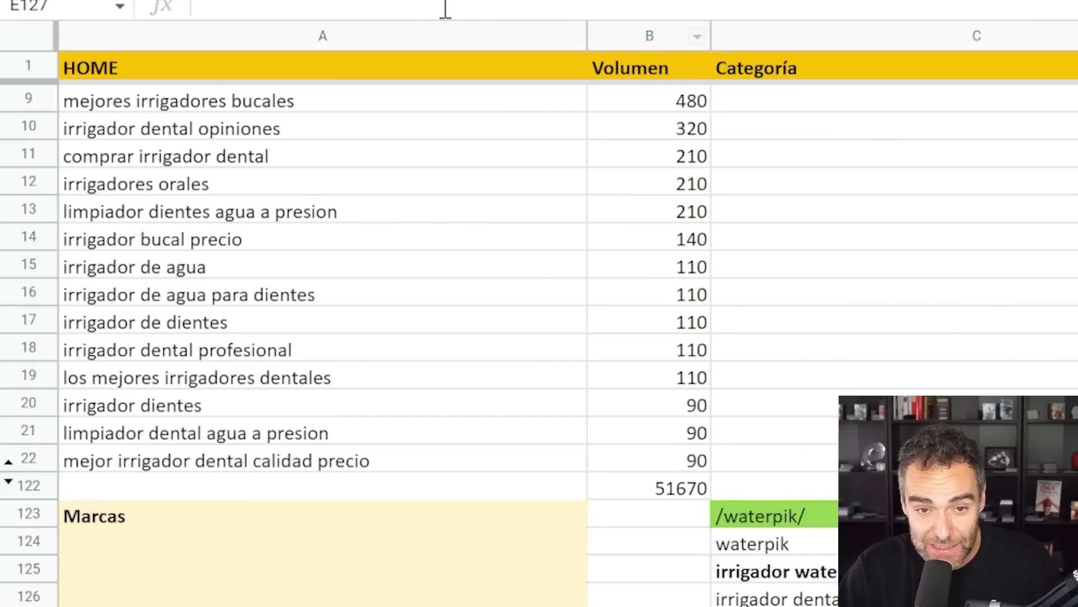
click(400, 23)
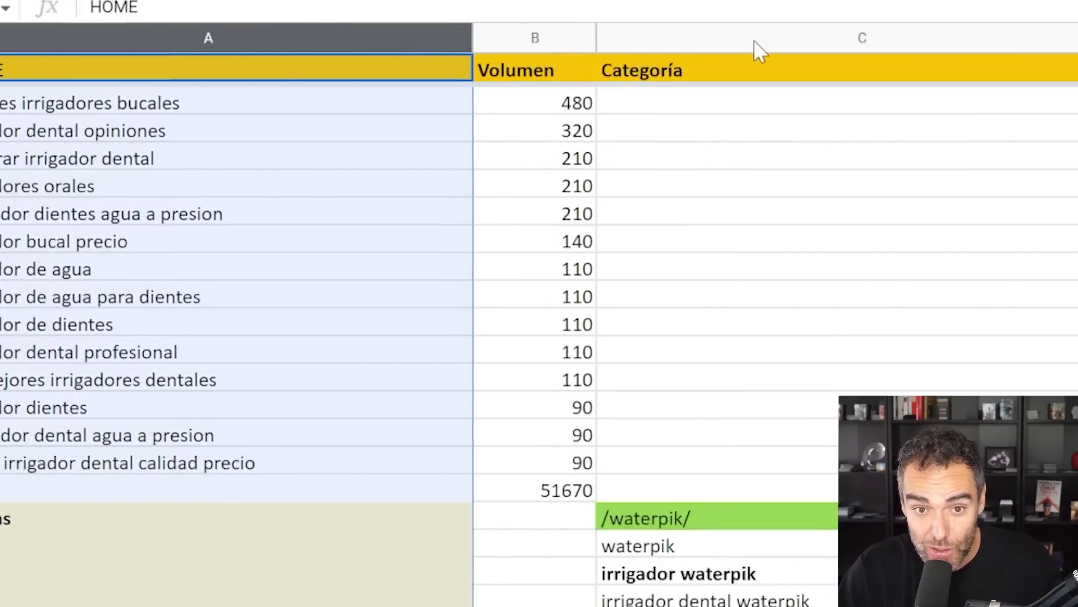
click(869, 37)
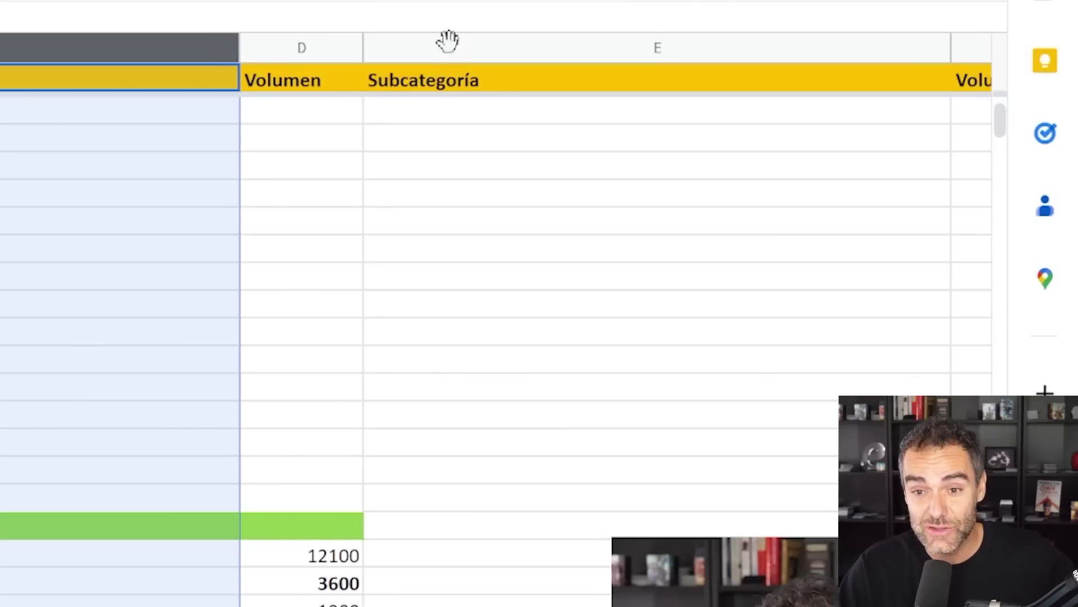
click(989, 42)
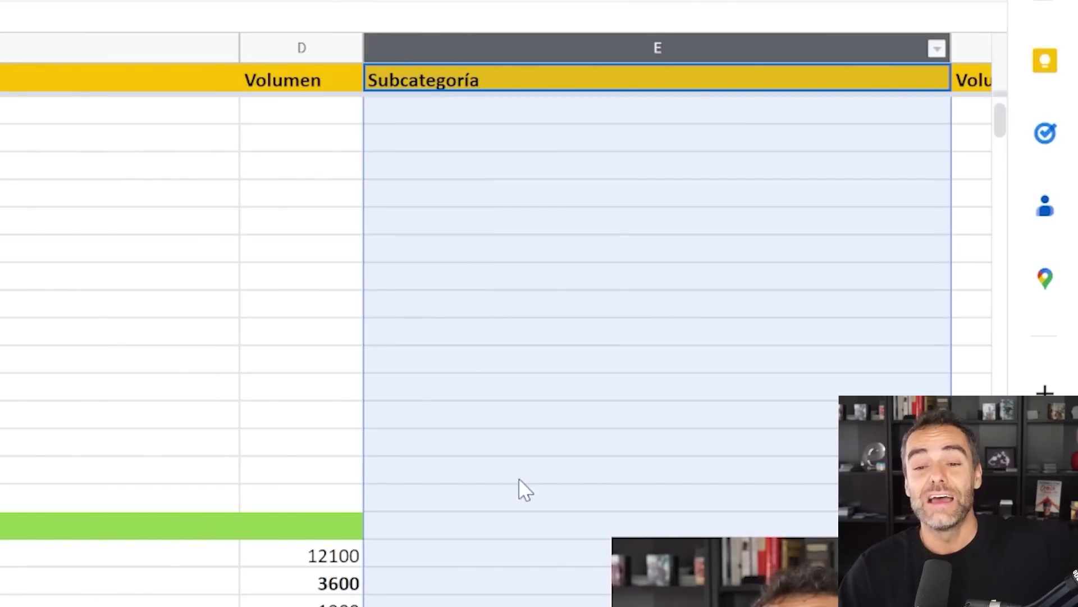
scroll(1062, 494, down, 3)
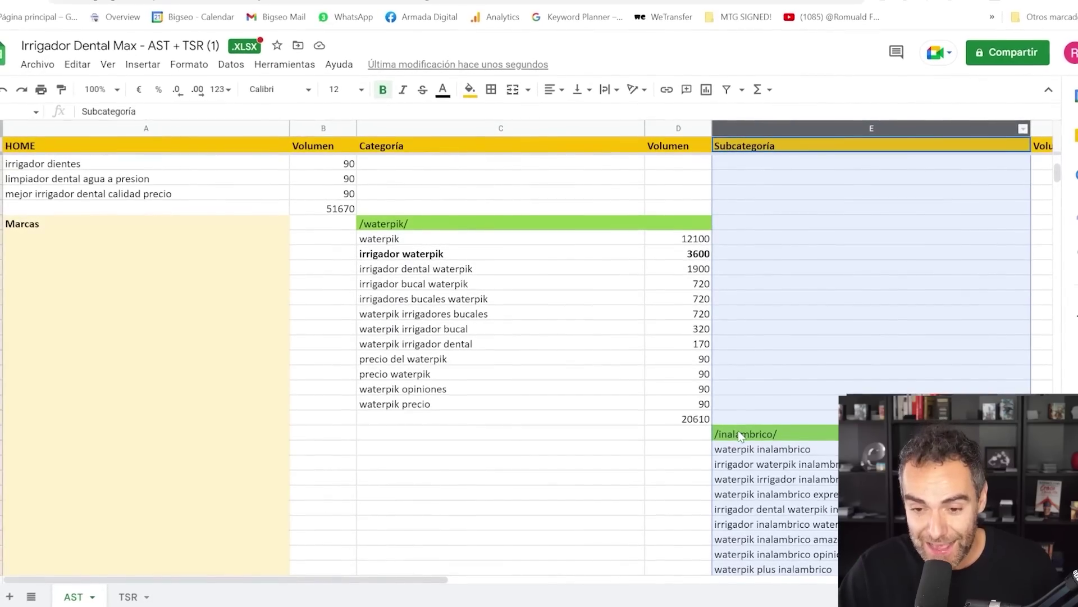
click(416, 602)
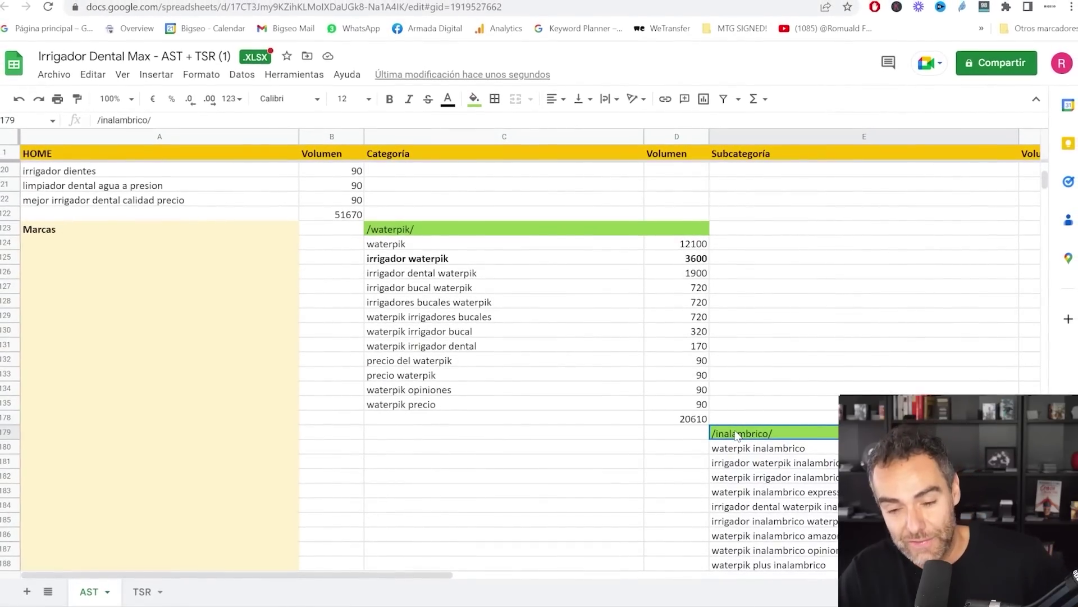
click(424, 234)
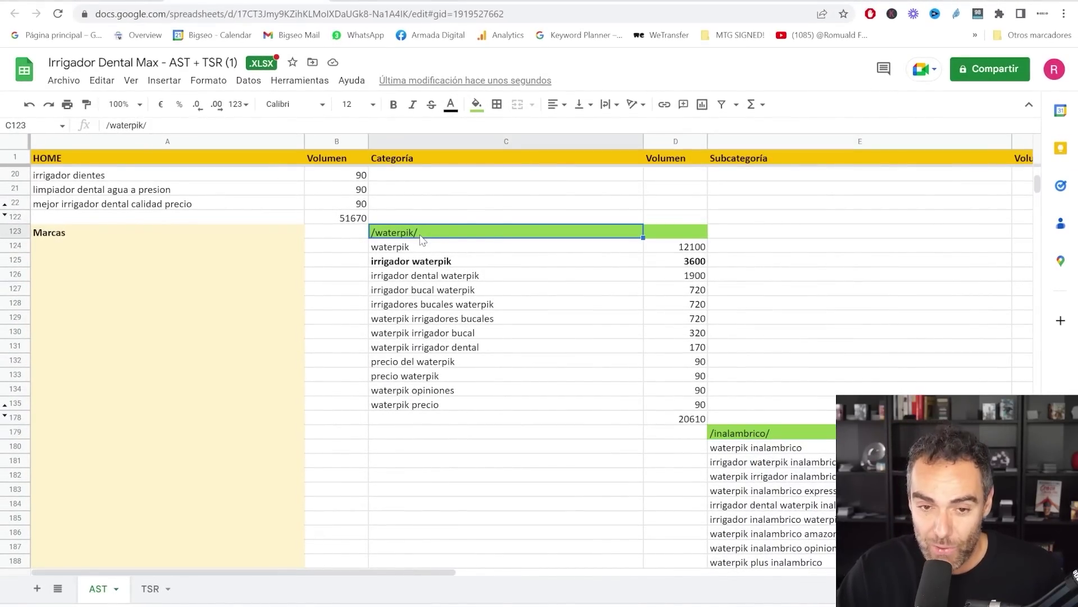
Step: Review the /inalambrico/ subcategory's keywords and volumes, from its heading through "irrigador bucal waterpik plus inalámbrico blanco"
click(760, 433)
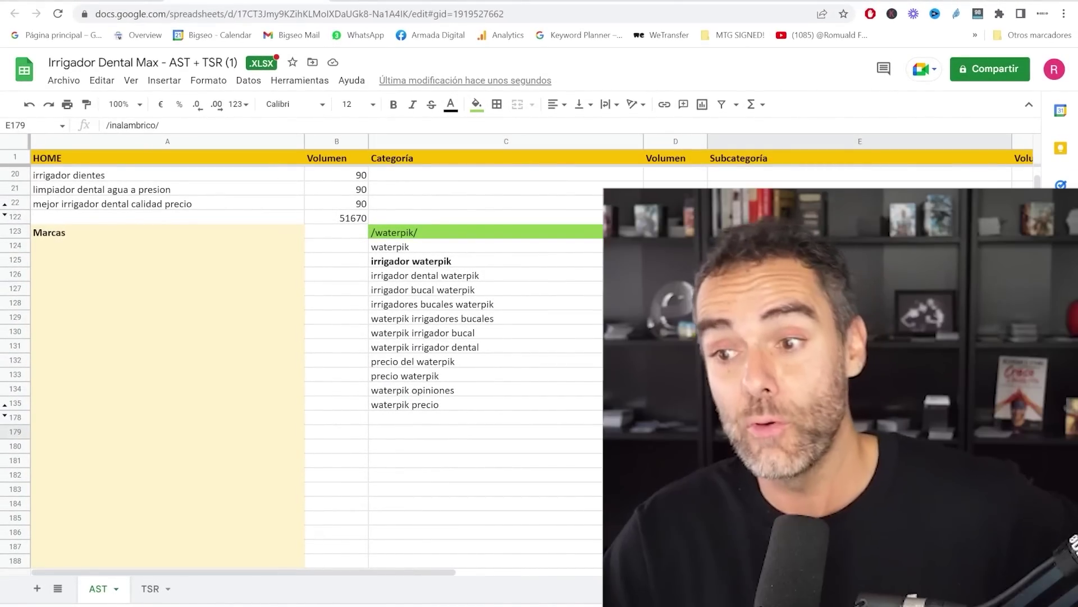
click(793, 363)
scroll(793, 365, down, 1)
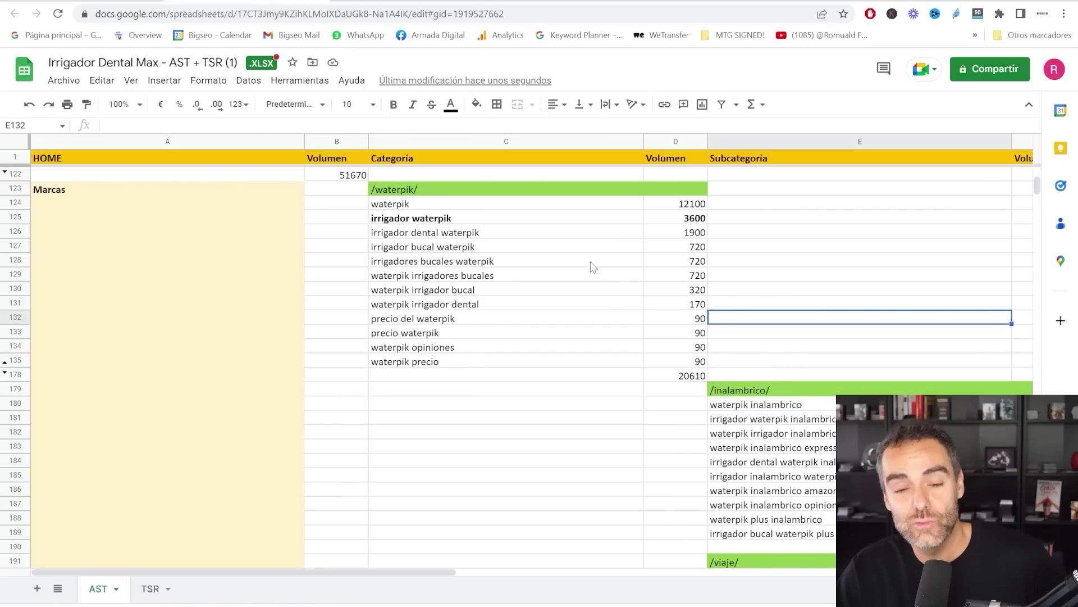
click(750, 392)
drag(418, 572, 578, 568)
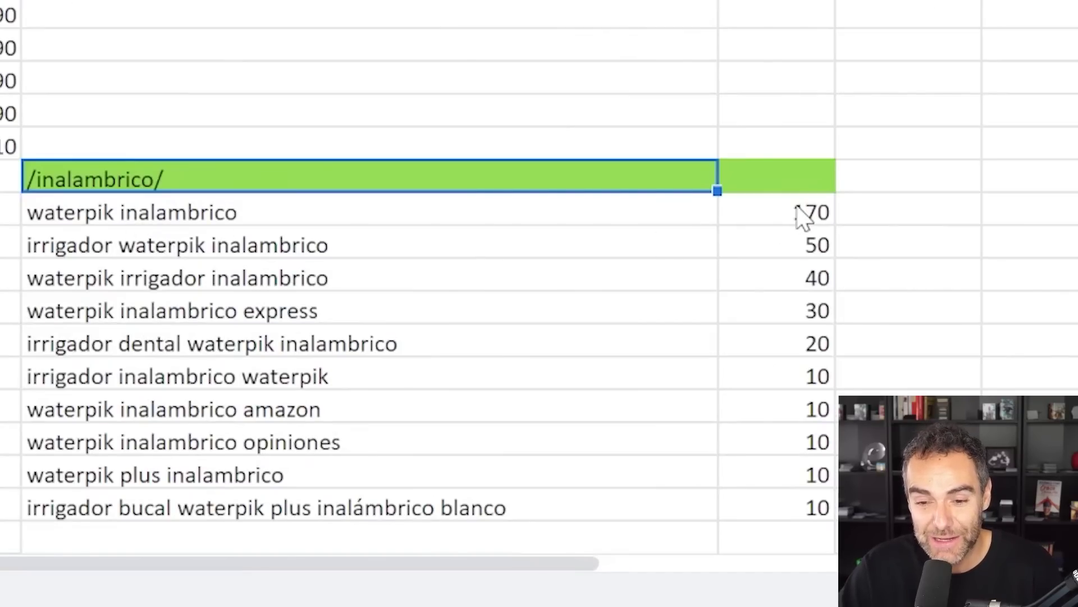
click(802, 216)
click(253, 258)
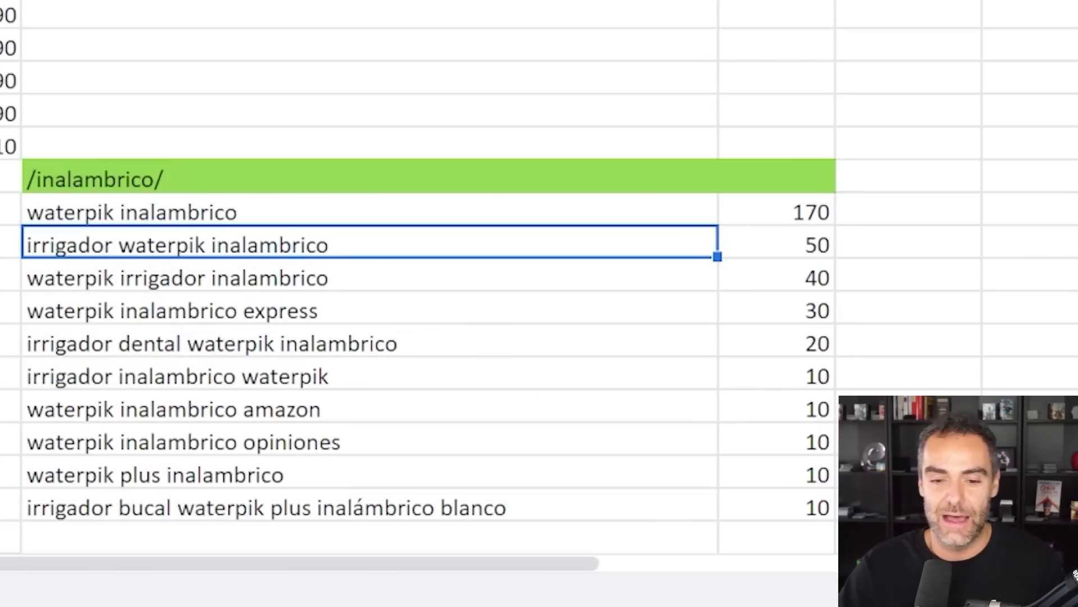
drag(787, 220, 792, 469)
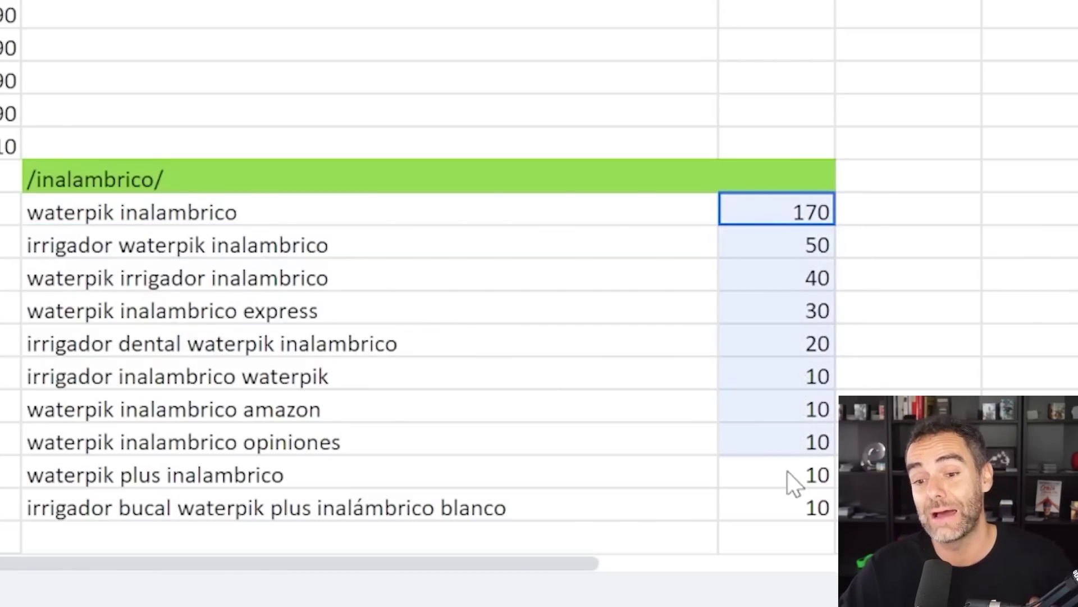
click(98, 508)
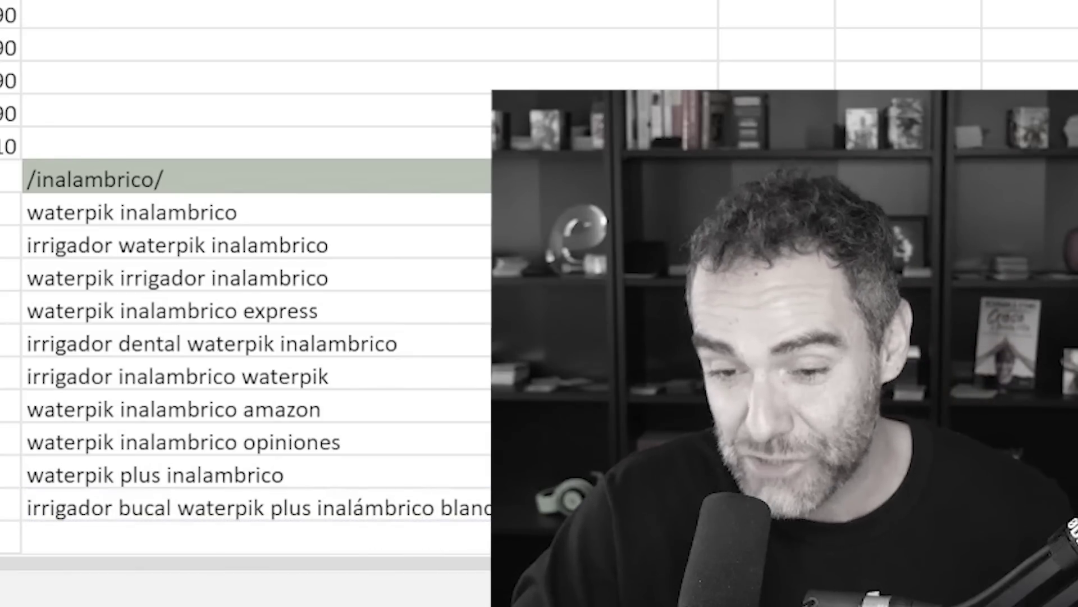
click(752, 505)
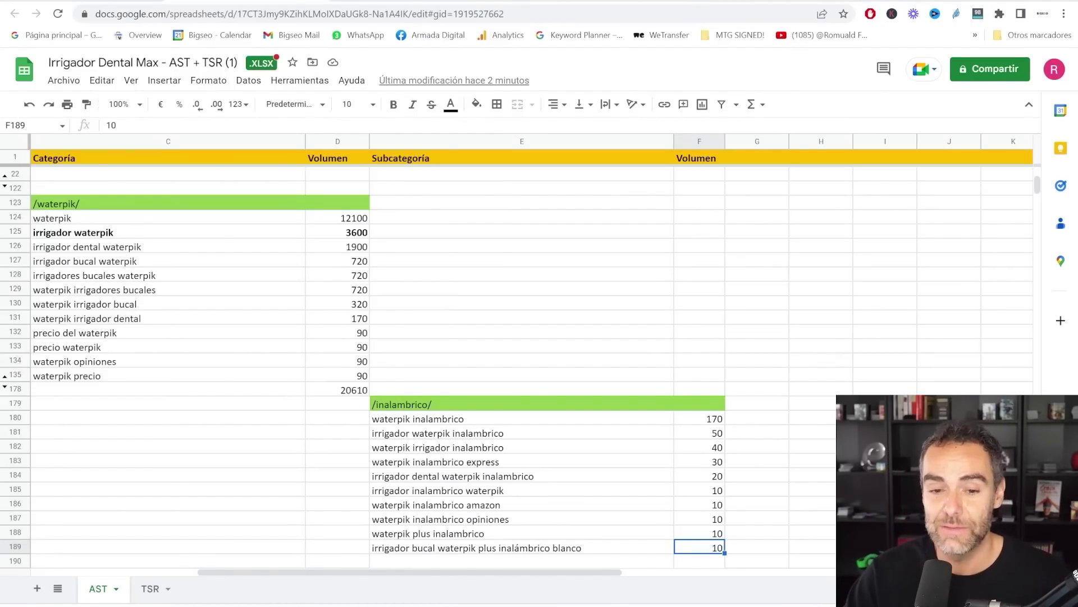
Step: Review the /viaje/ subcategory from its heading, checking the low-volume keywords "waterpik viaje amazon" and "waterpik viaje precio"
scroll(505, 365, down, 3)
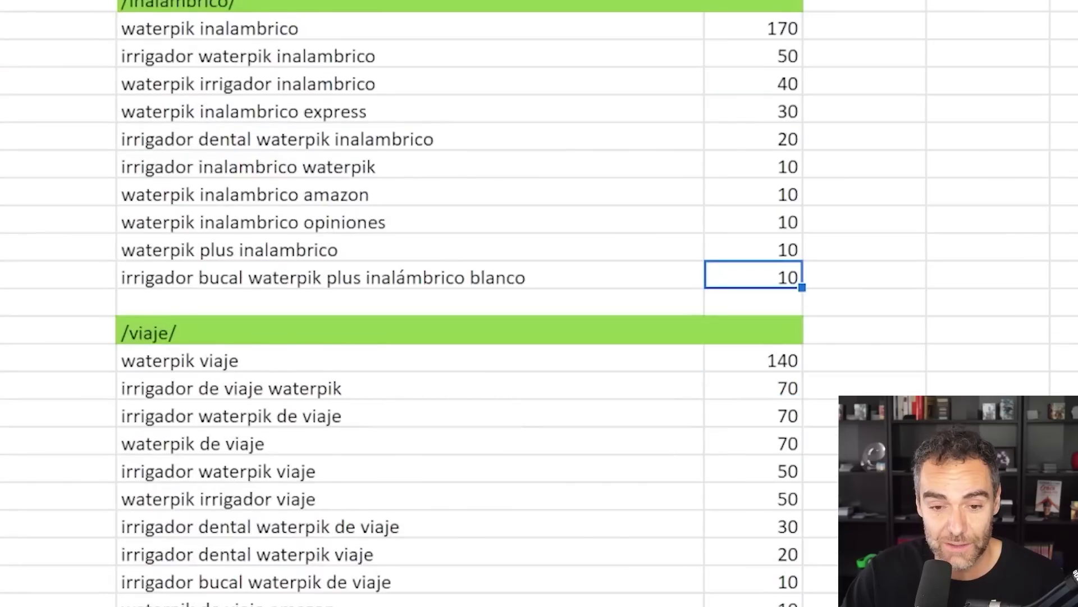
click(225, 257)
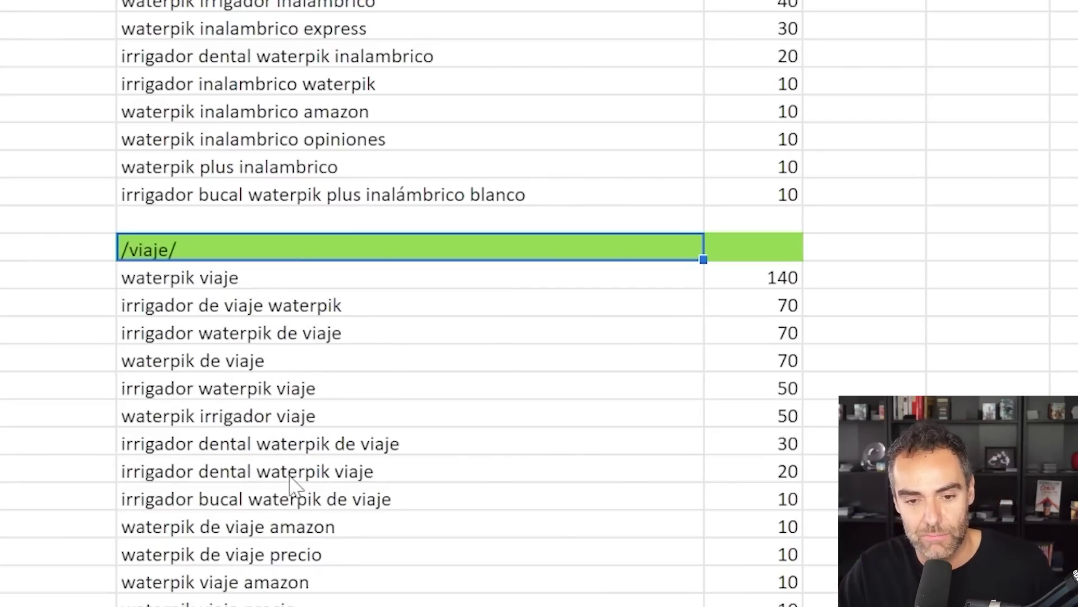
scroll(452, 392, down, 1)
click(373, 509)
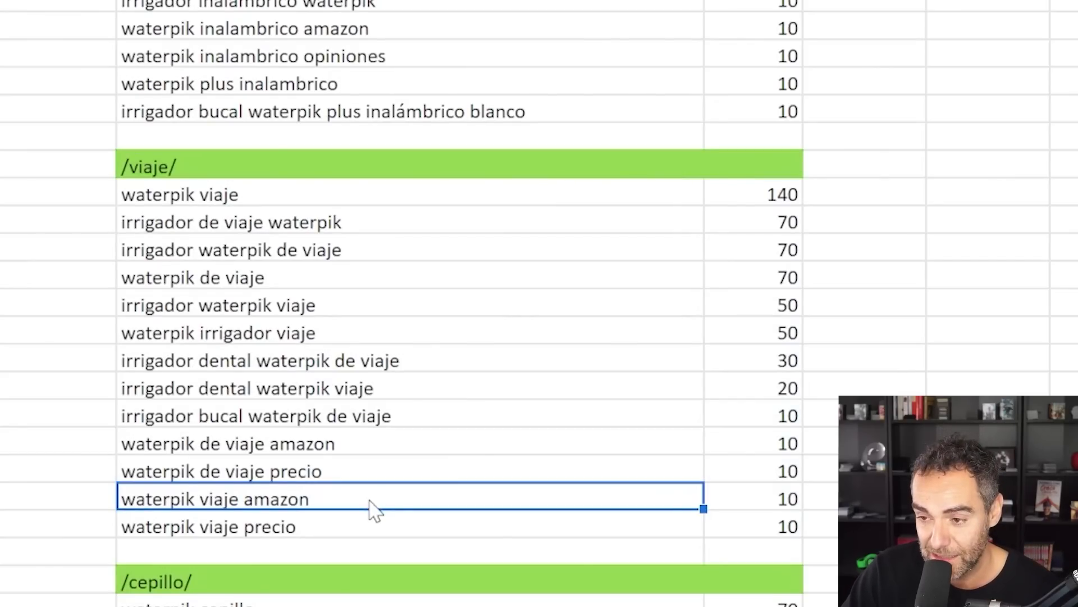
double_click(274, 497)
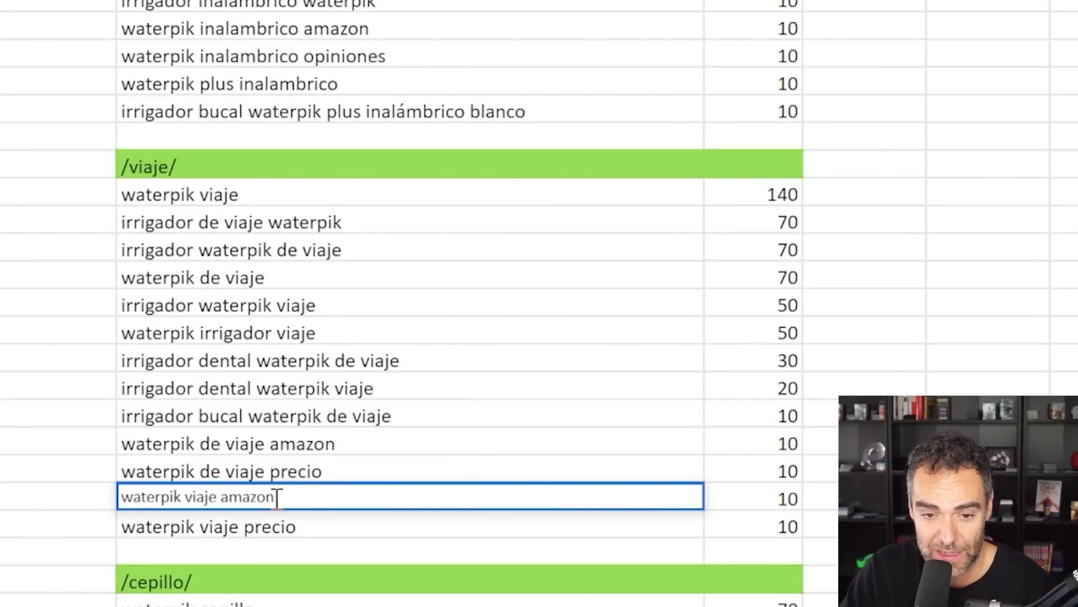
click(337, 530)
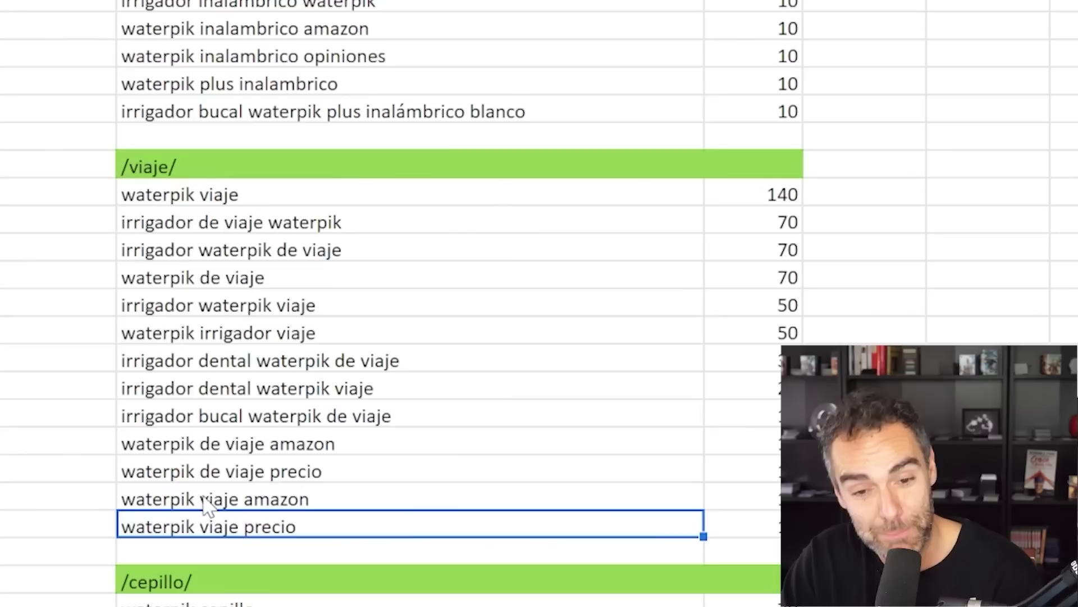
click(275, 498)
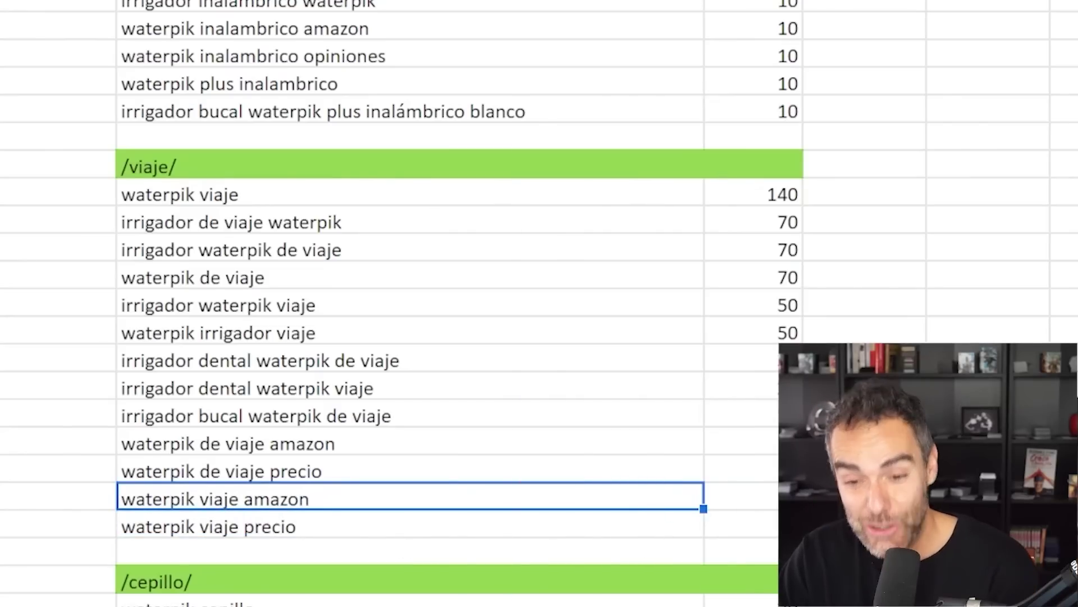
key(Right)
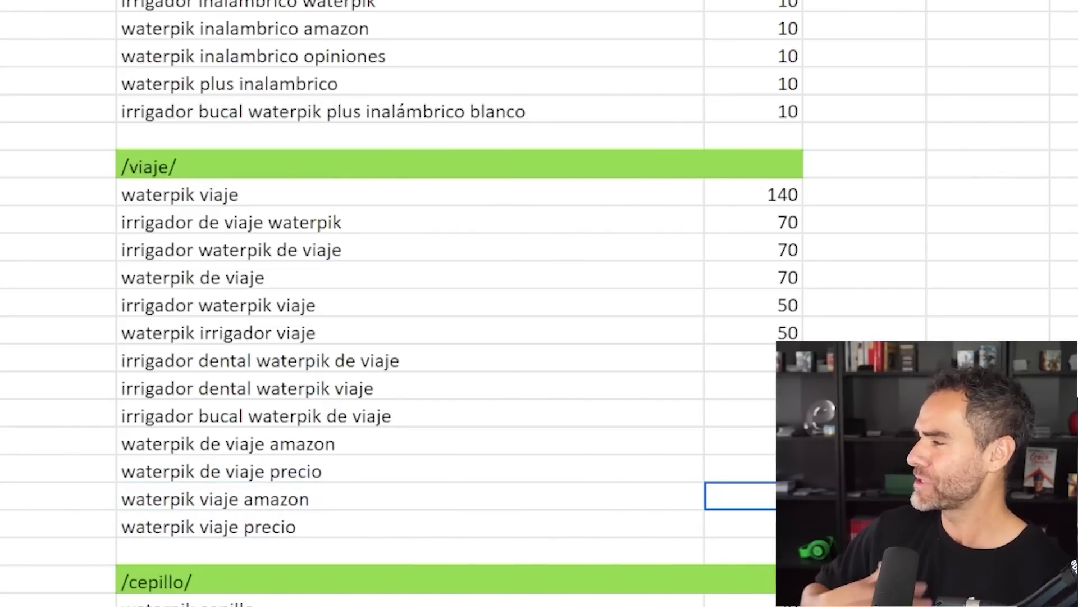
Step: Compare the full keyword list under /inalambrico/ with the list under /viaje/, from "waterpik viaje" through "waterpik viaje precio"
scroll(693, 339, up, 6)
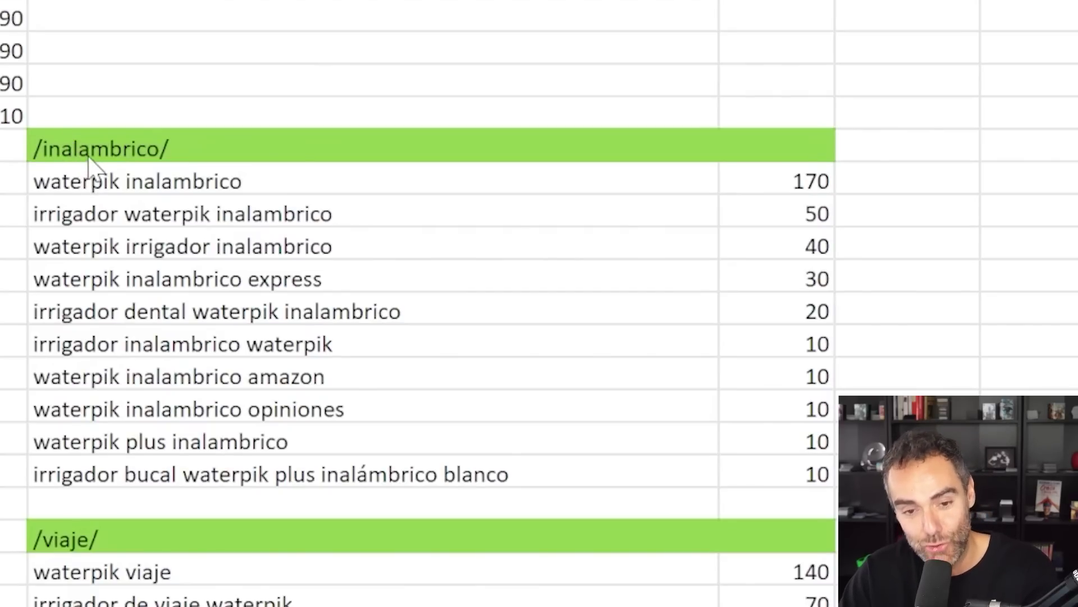
click(93, 157)
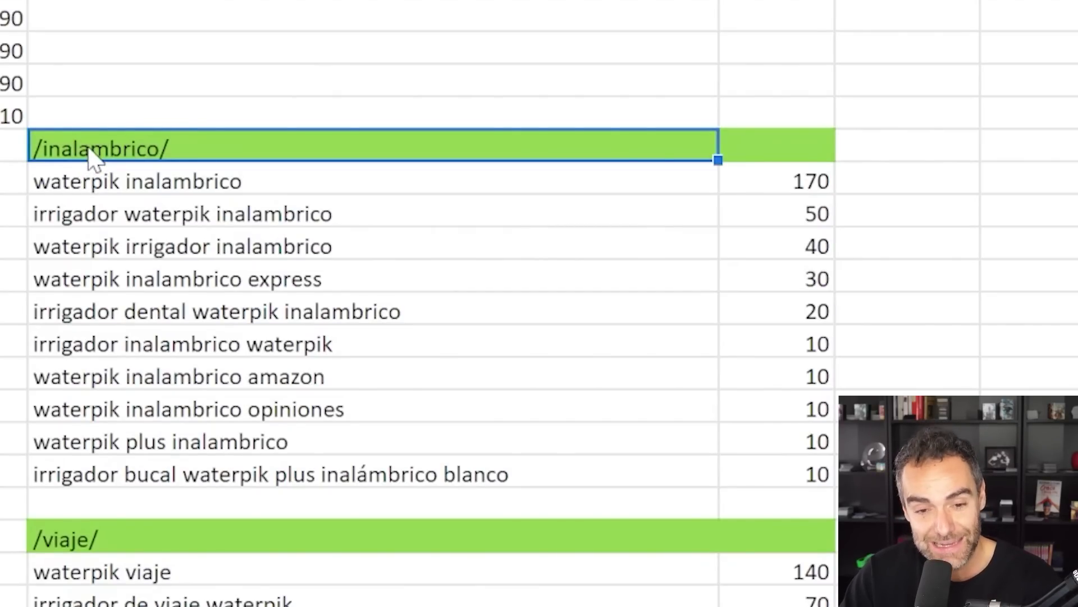
drag(103, 184, 189, 472)
click(230, 149)
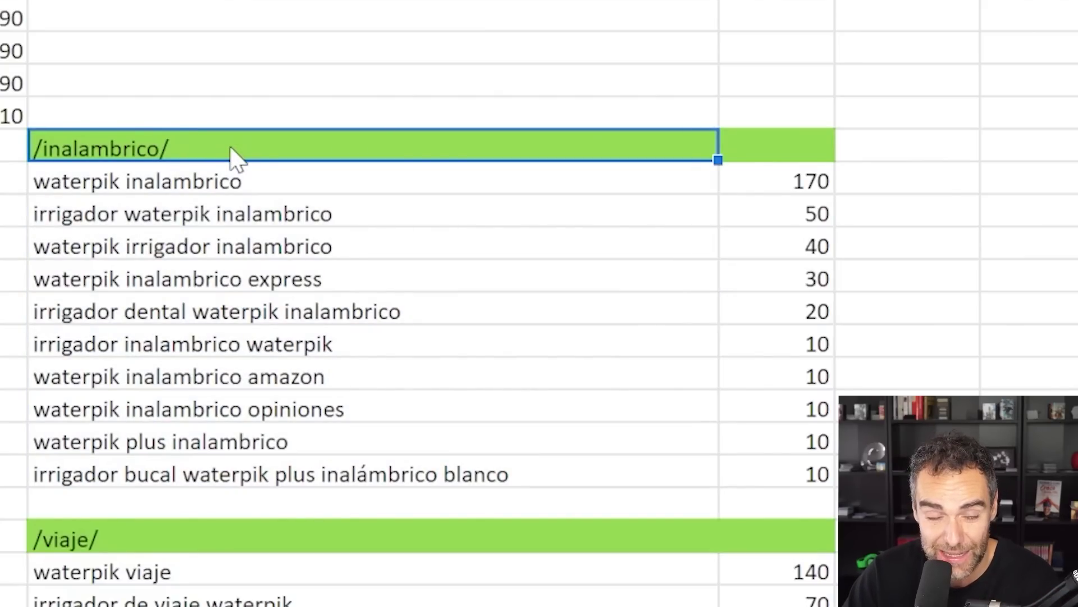
scroll(326, 152, down, 3)
click(149, 212)
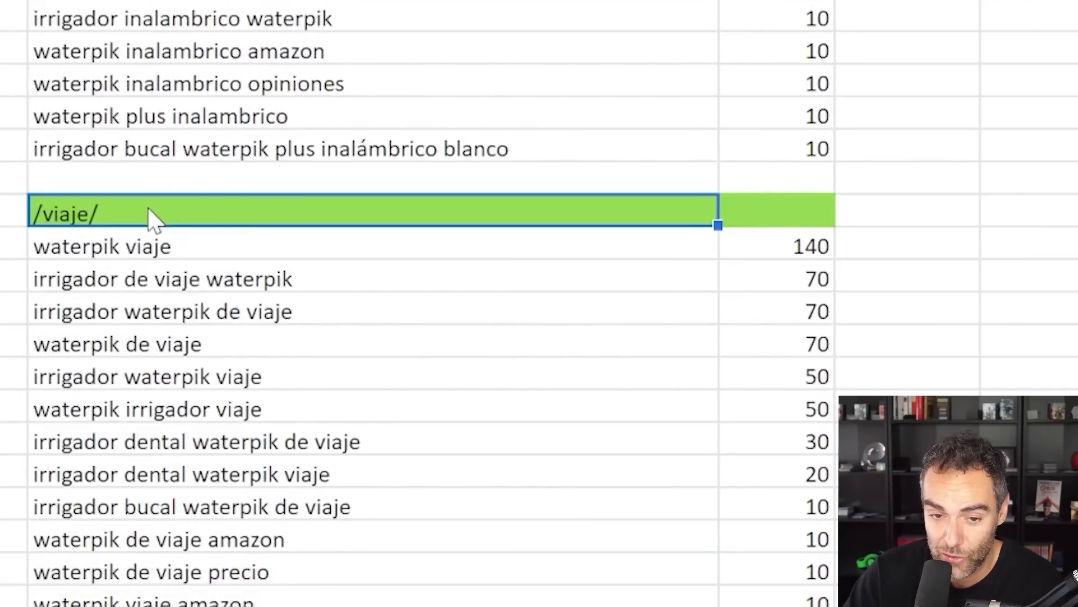
scroll(331, 112, down, 1)
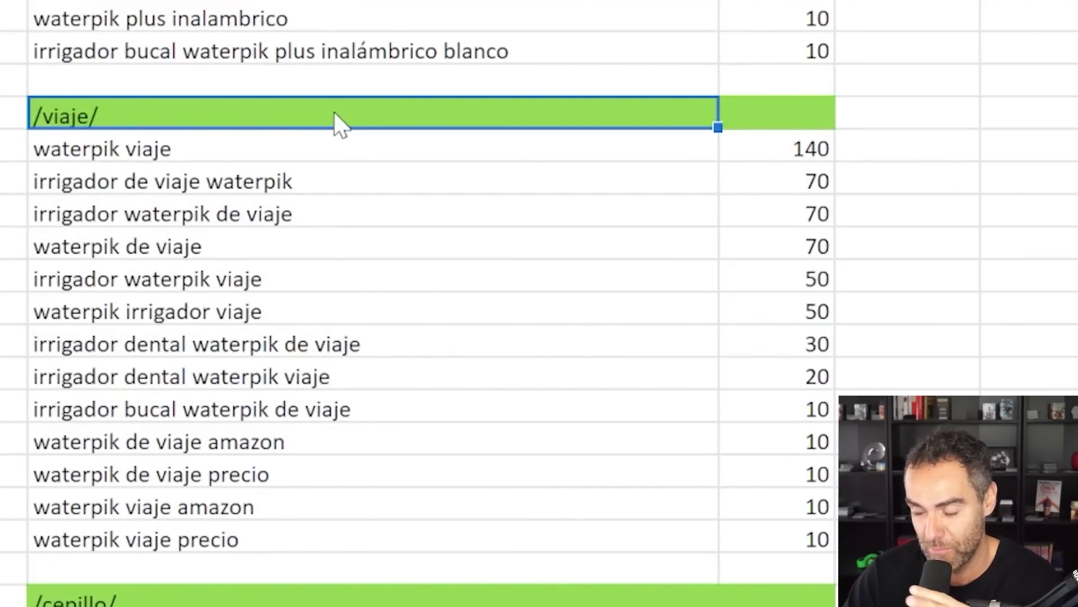
drag(222, 146, 265, 542)
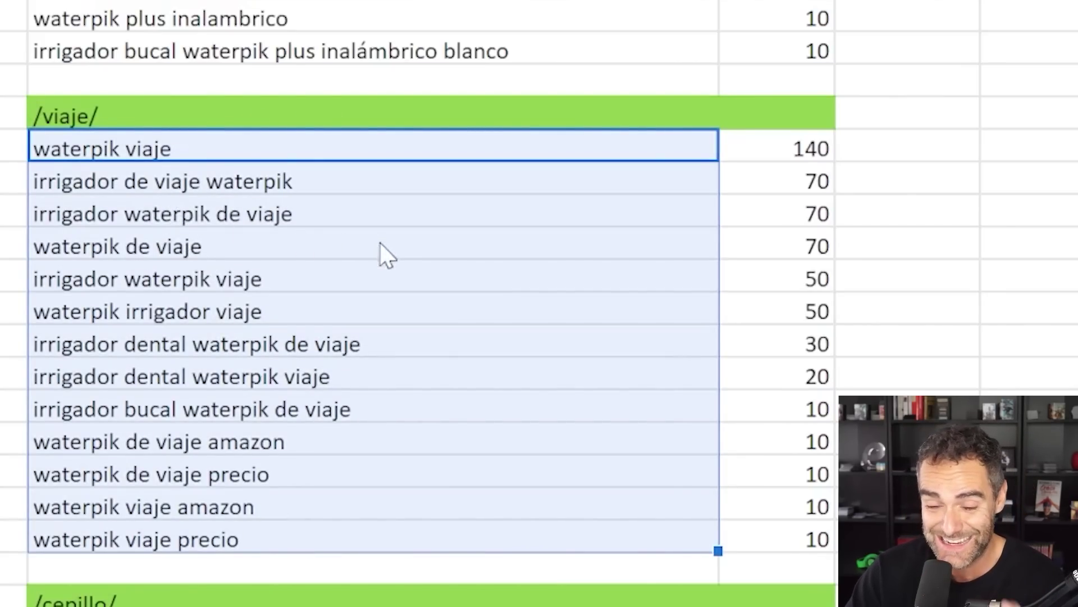
Step: Examine the keyword lists of the /cepillo/ and /portatil/ subcategories, through "waterpik portatil amazon"
scroll(946, 234, down, 5)
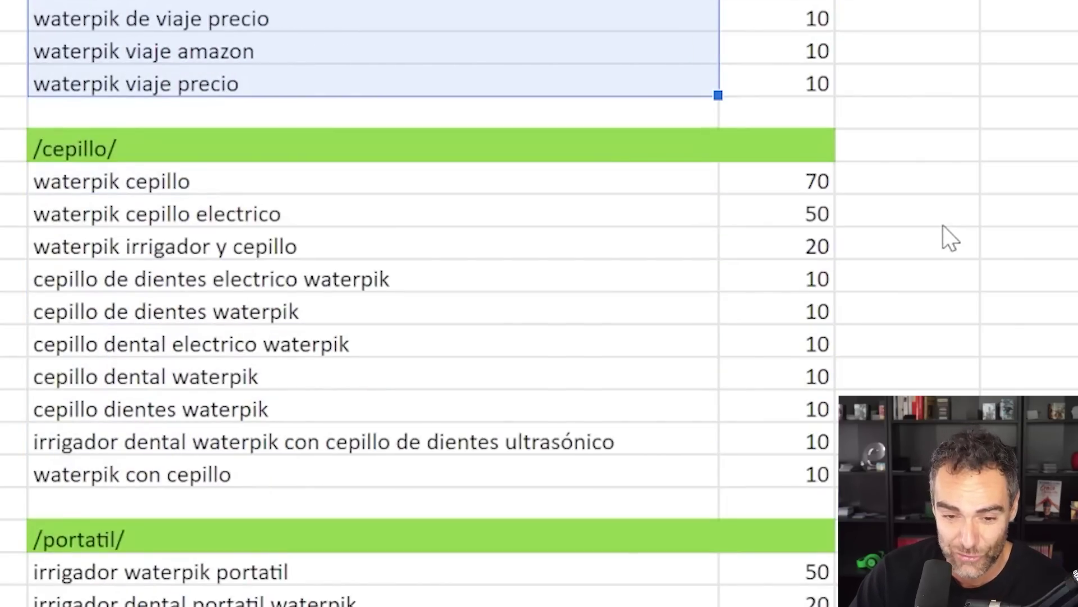
click(214, 115)
click(210, 140)
drag(313, 188, 318, 501)
scroll(1011, 137, down, 4)
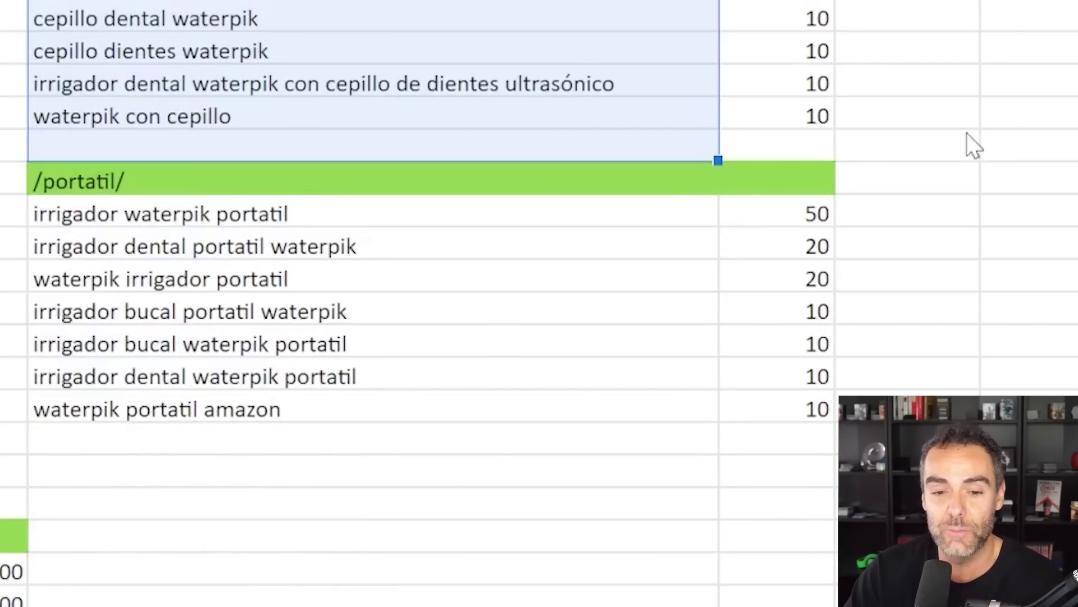
click(194, 188)
drag(208, 222, 269, 439)
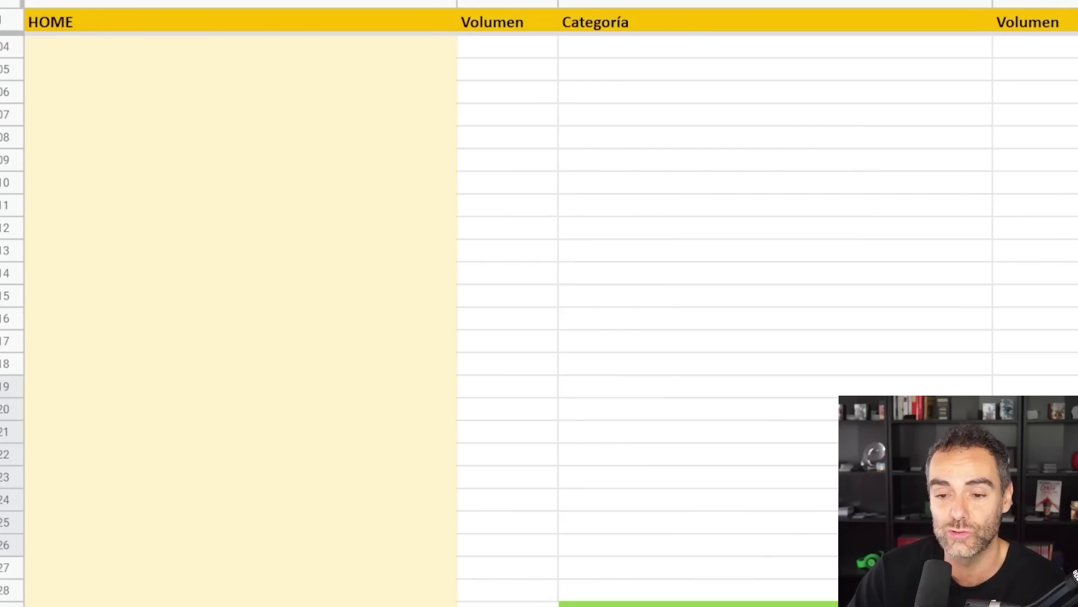
Step: Trace the hierarchy from the /waterpik/ category's keywords down to its /inalambrico/ and /viaje/ subcategory keywords
scroll(539, 304, down, 10)
click(778, 256)
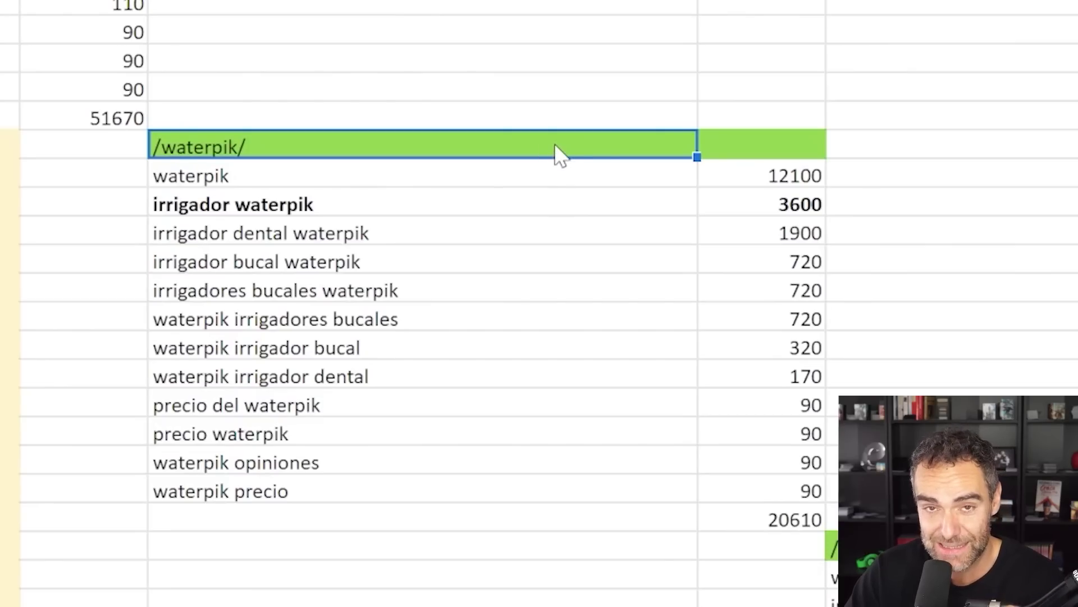
drag(500, 179, 534, 500)
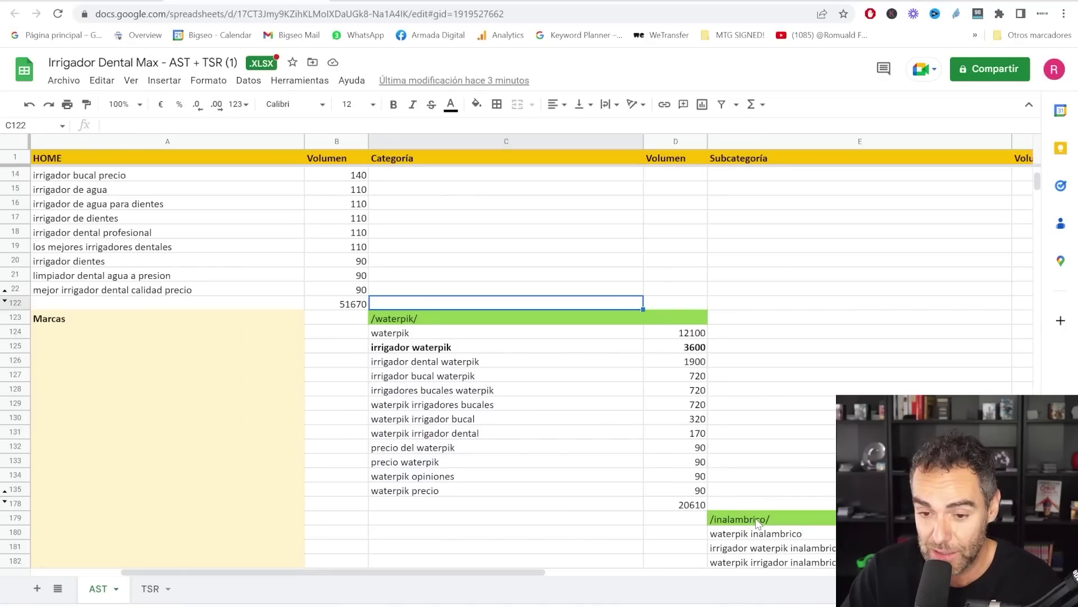
click(756, 518)
scroll(865, 359, down, 3)
scroll(864, 362, down, 2)
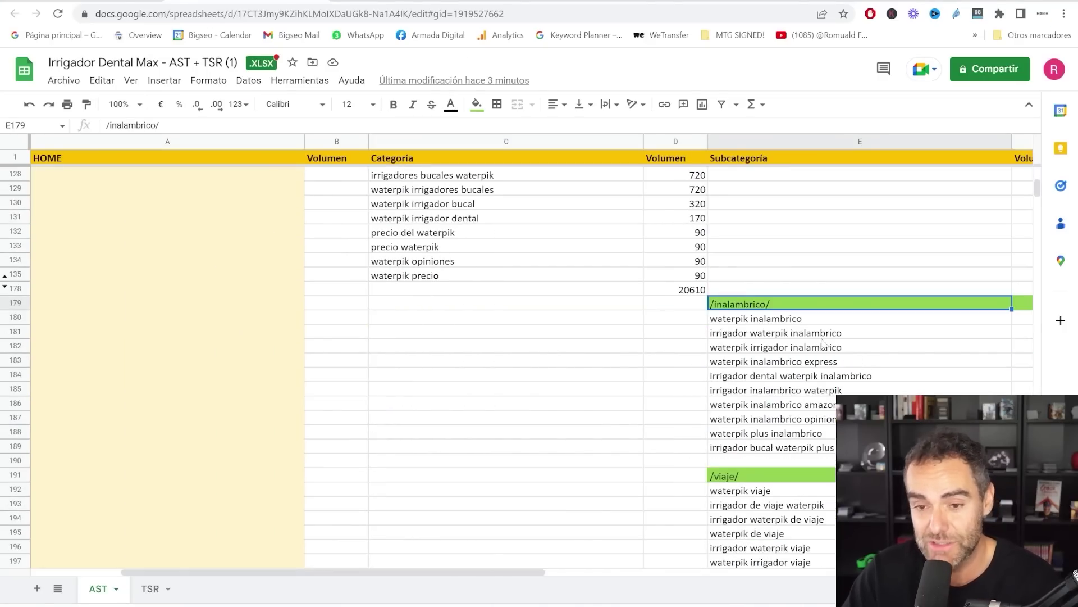
click(778, 324)
drag(778, 324, 787, 458)
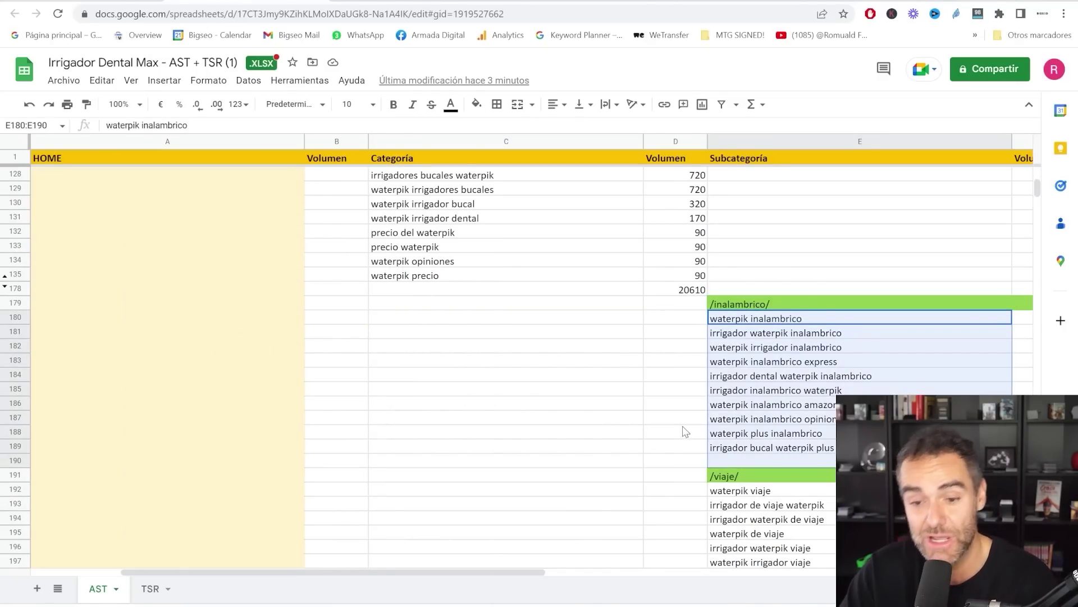
scroll(682, 433, down, 3)
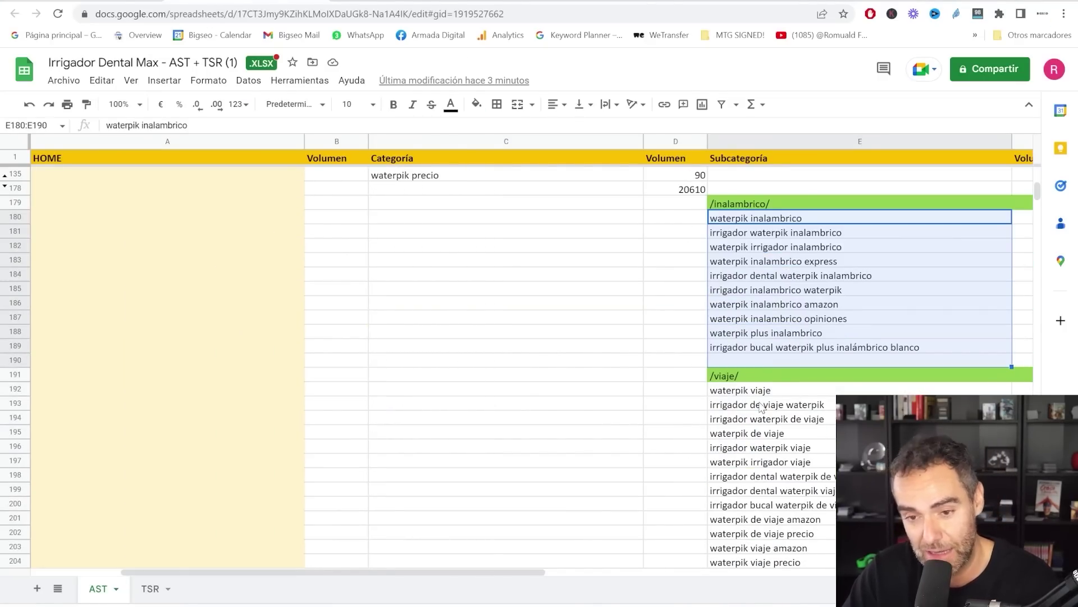
scroll(763, 406, down, 1)
click(771, 353)
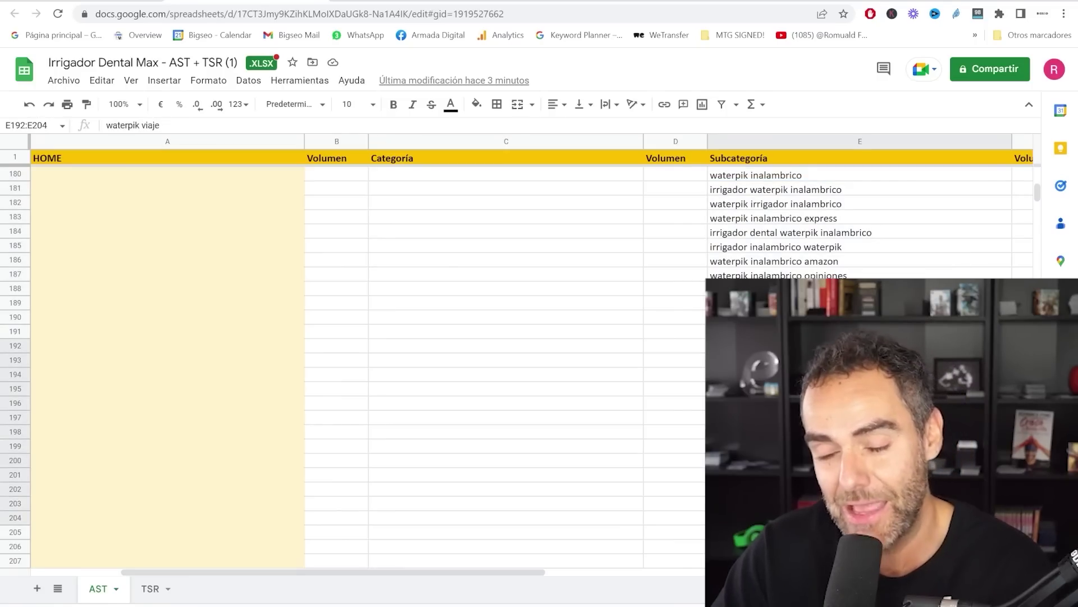
Step: Review the keyword lists of the /waterpik/ subcategories, from /inalambrico/ through /portatil/, down to the start of the /oral-b/ category
click(537, 403)
scroll(534, 345, down, 1)
scroll(533, 345, down, 4)
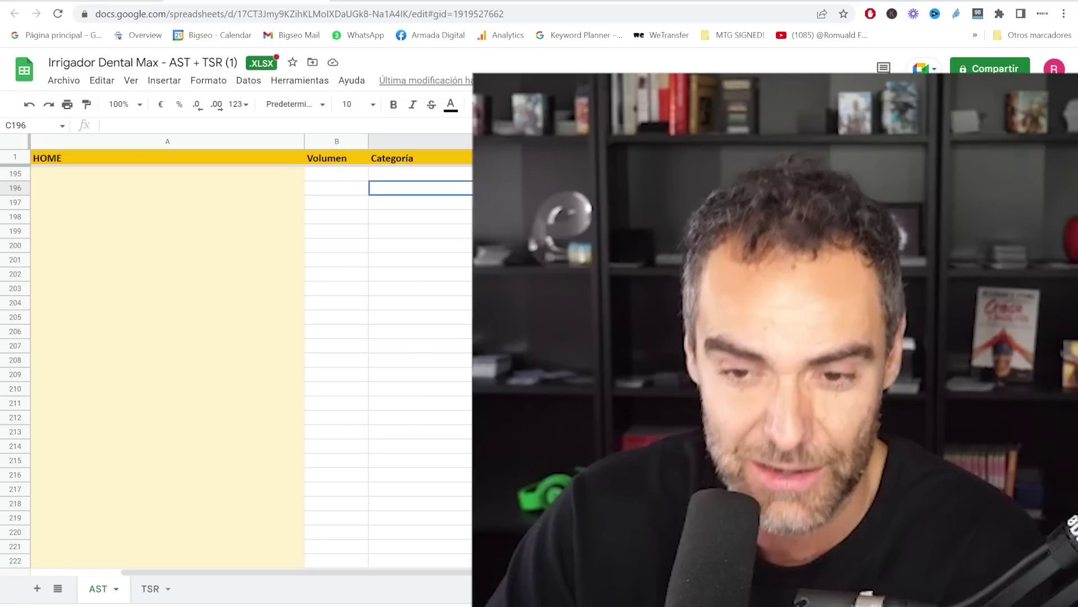
scroll(548, 325, up, 10)
scroll(548, 328, down, 4)
scroll(548, 328, down, 1)
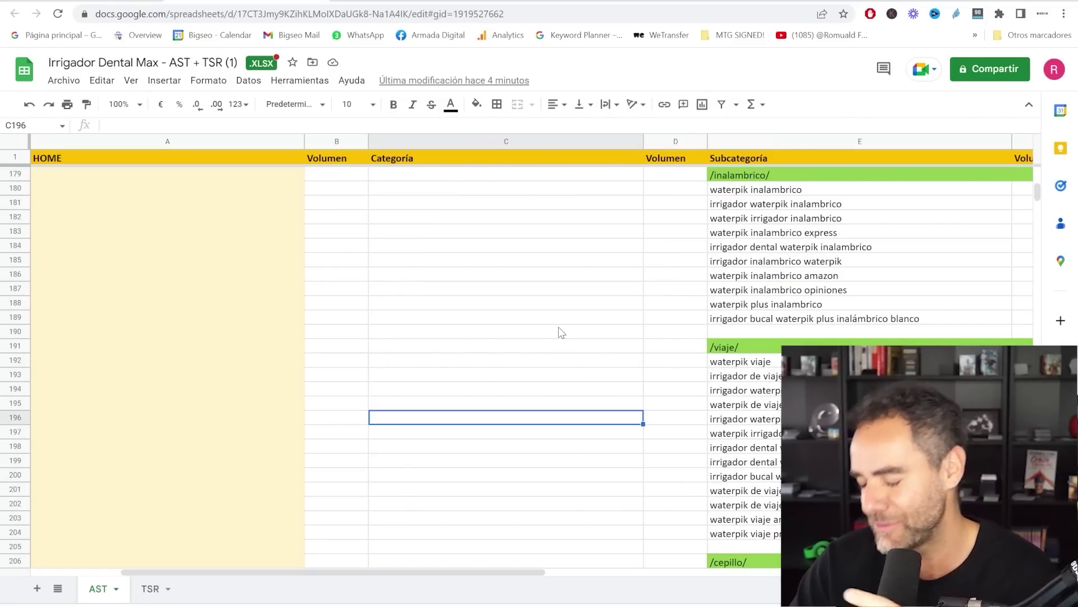
scroll(565, 333, down, 4)
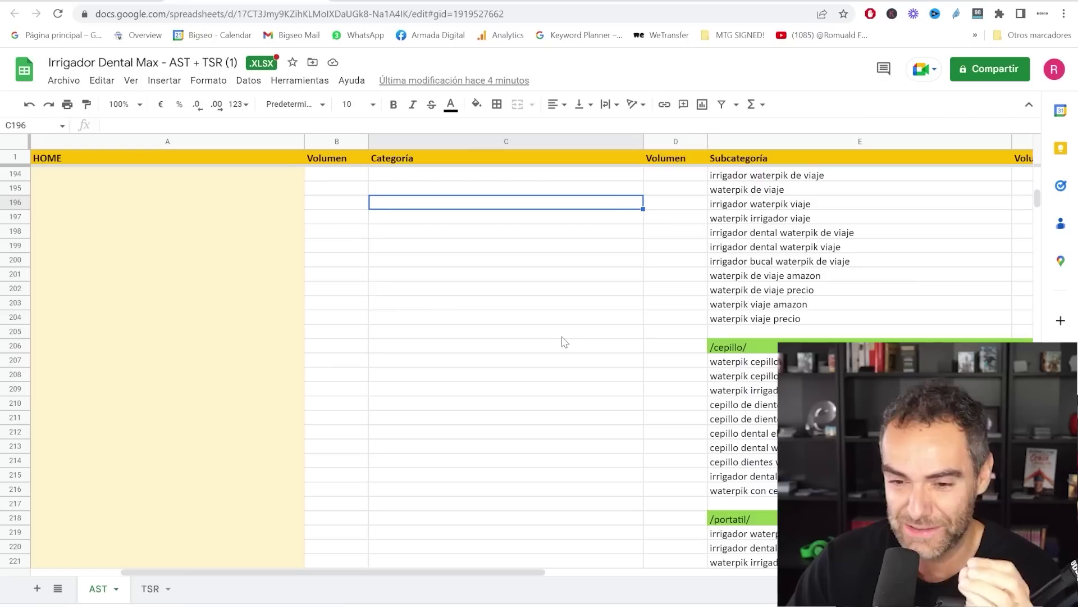
scroll(633, 302, down, 7)
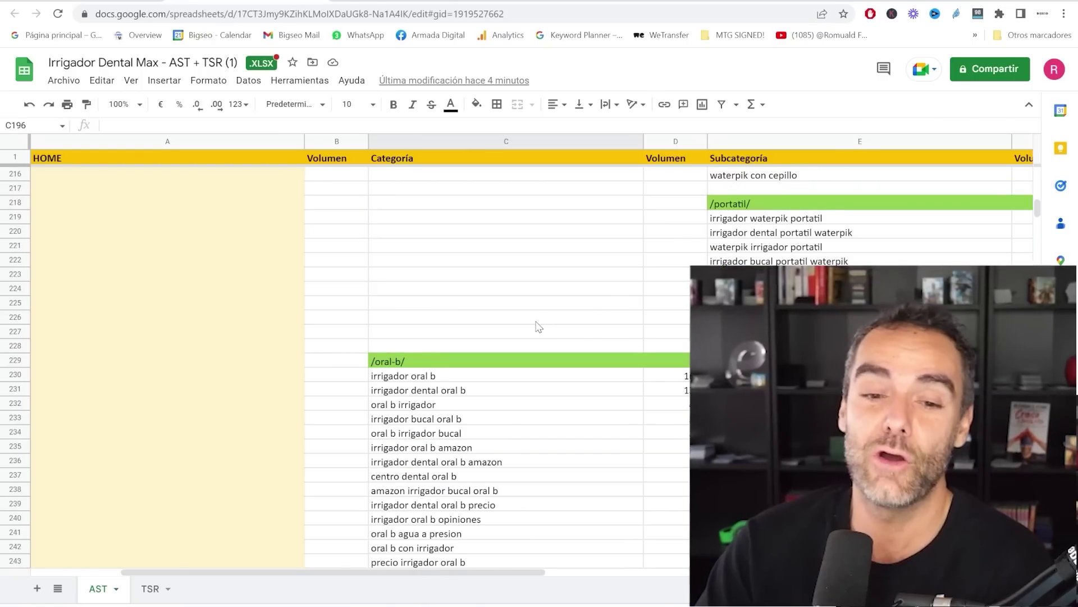
scroll(579, 354, down, 1)
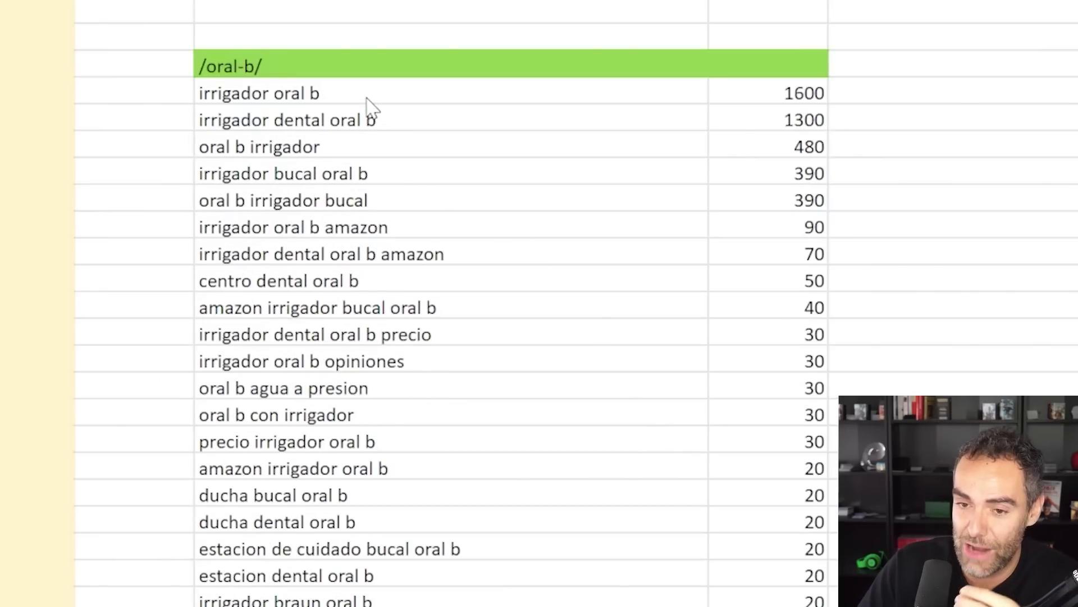
Step: Examine the leading keywords of the /oral-b/ category and their volumes, from "irrigador oral b" to "amazon irrigador oral b"
click(370, 98)
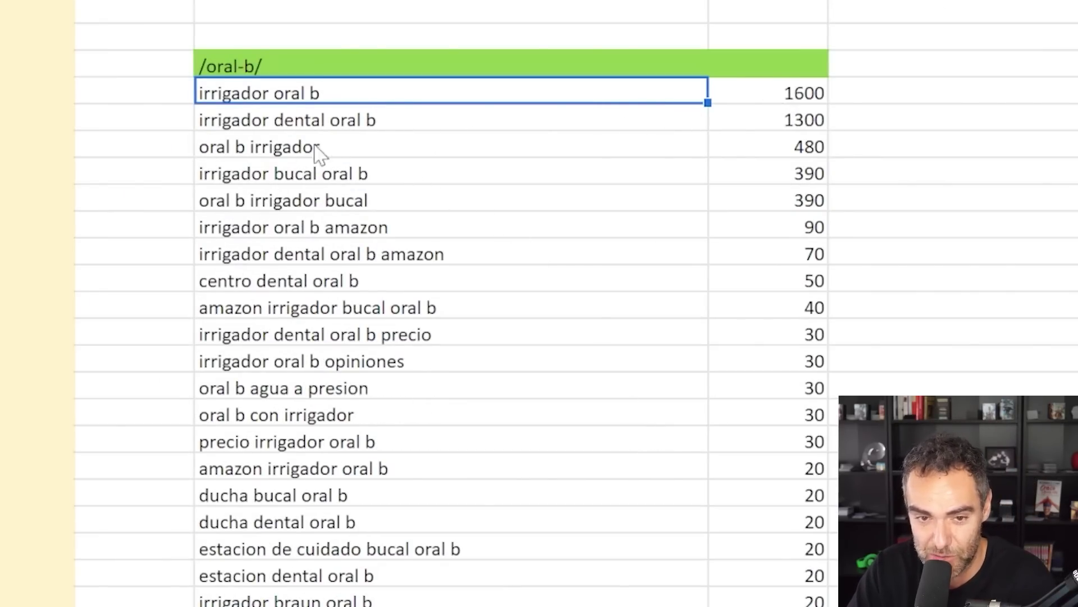
click(533, 196)
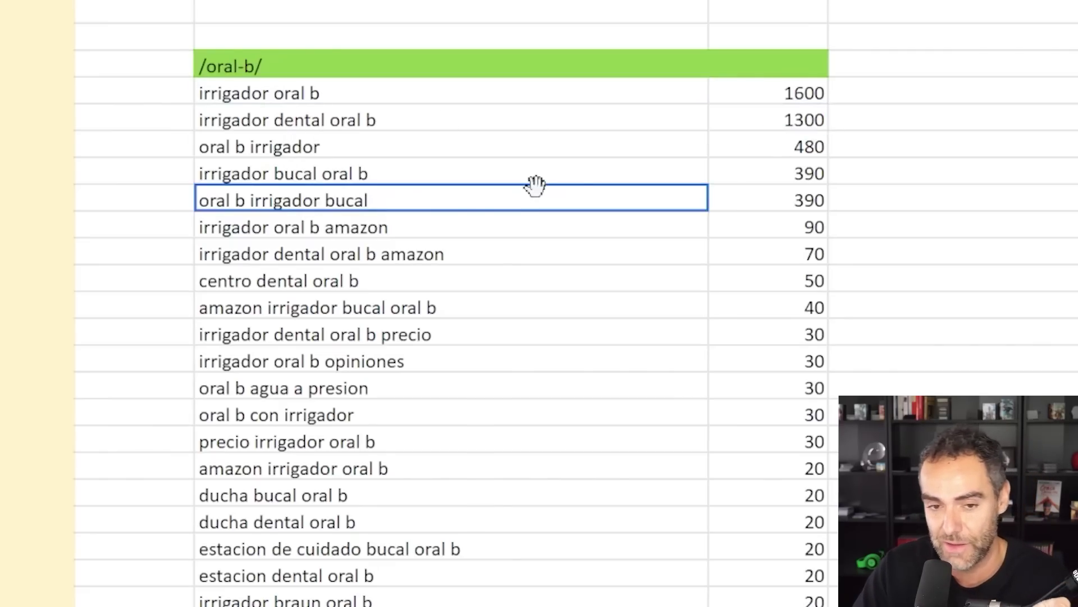
scroll(545, 306, down, 4)
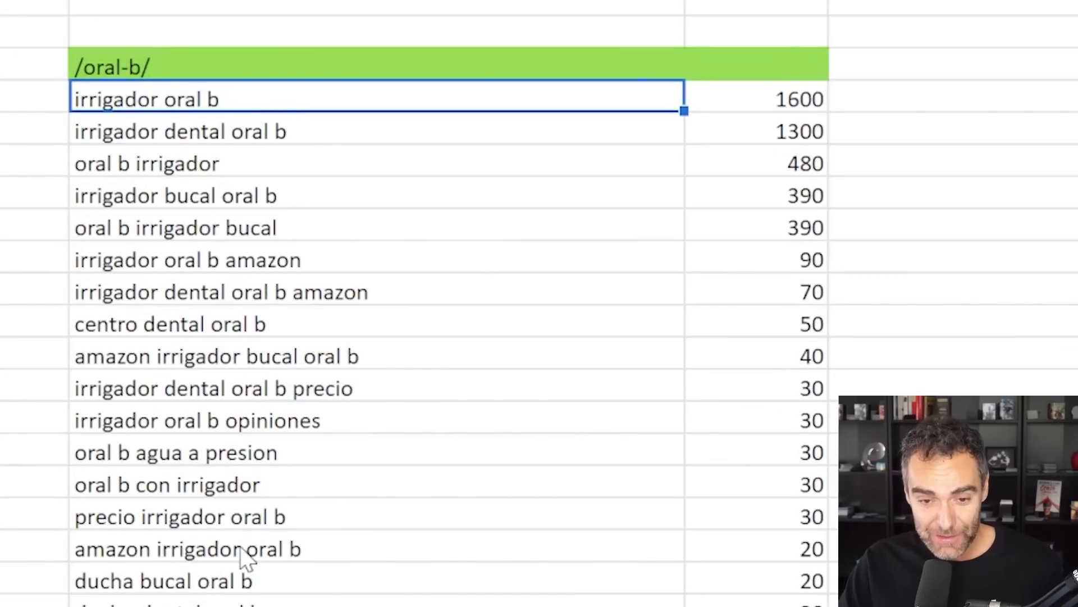
click(246, 550)
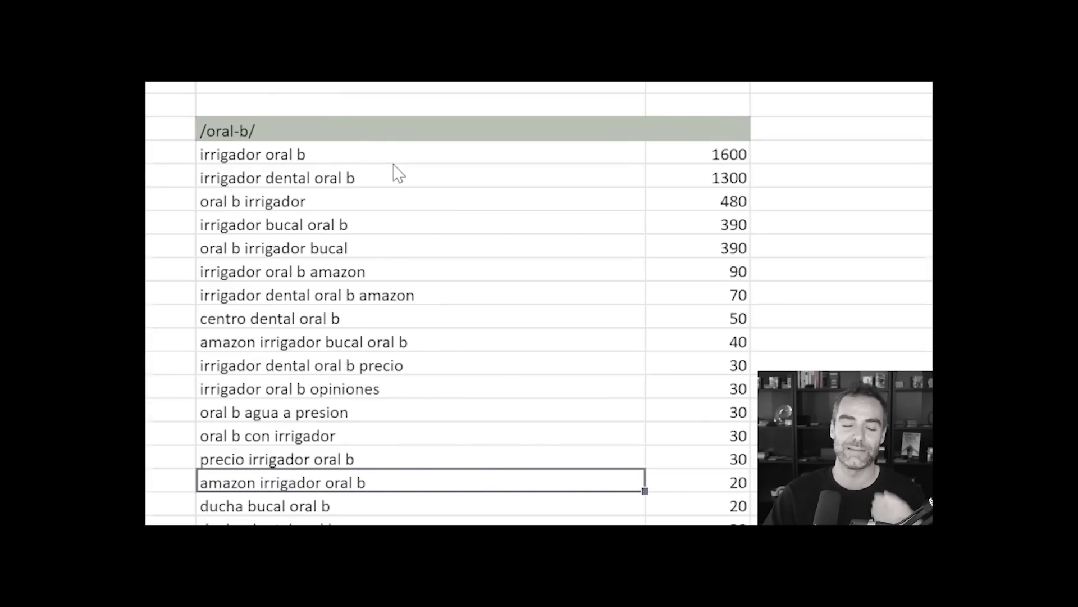
click(440, 210)
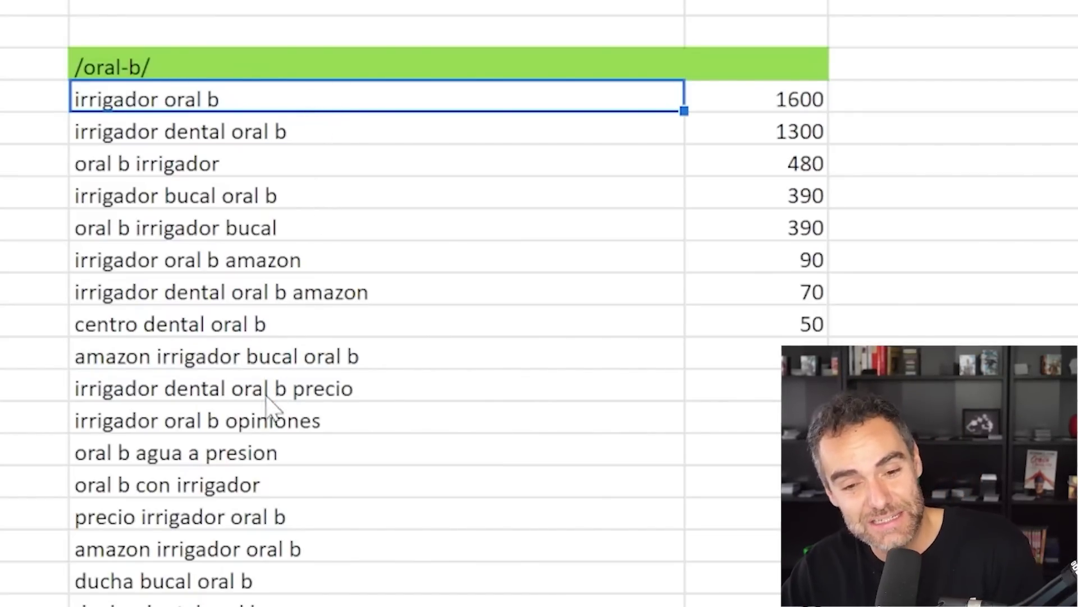
click(281, 548)
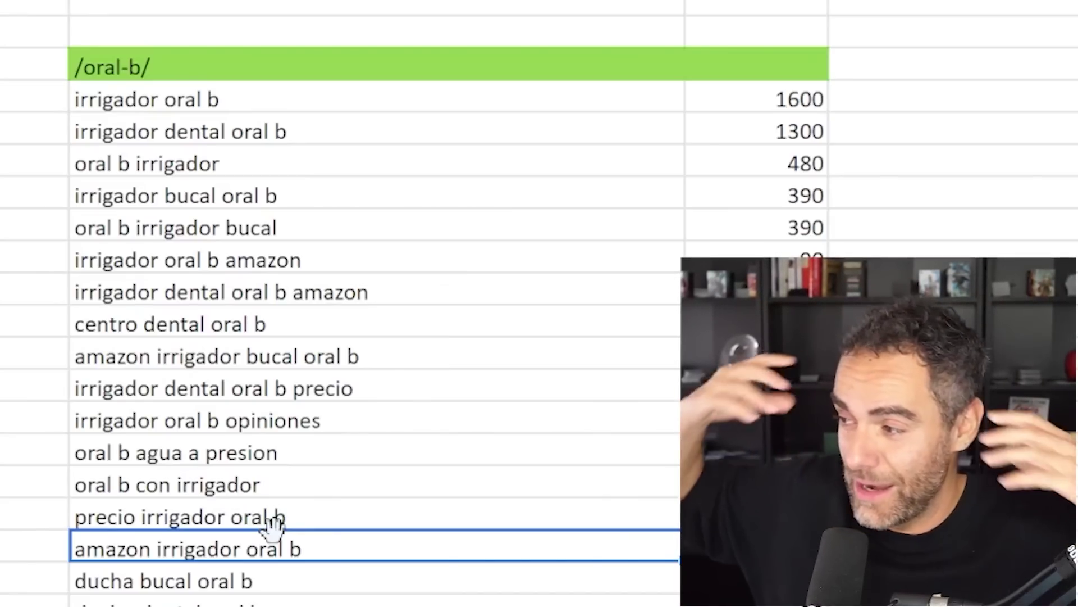
Step: Go through the full keyword list of the /oral-b/ category, down to "precio irrigador dental oral b"
click(334, 195)
drag(352, 102, 389, 3)
scroll(446, 373, down, 4)
scroll(446, 372, down, 7)
scroll(587, 423, up, 3)
scroll(433, 250, up, 2)
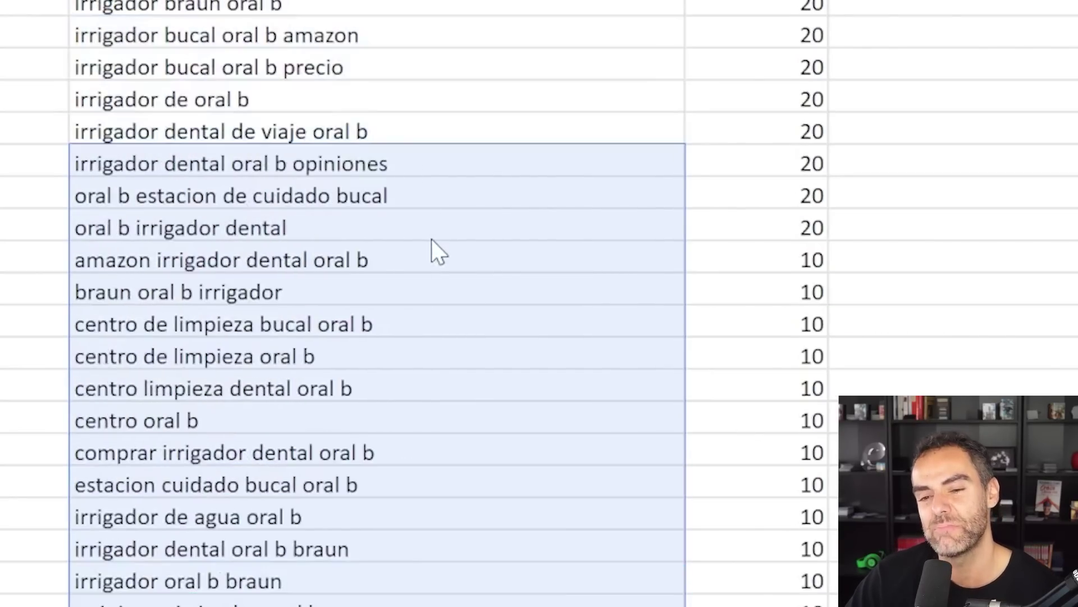
scroll(433, 291, down, 5)
Step: Examine the keywords grouped under the /cepillo/ and /portatil/ subcategories of /oral-b/
click(955, 298)
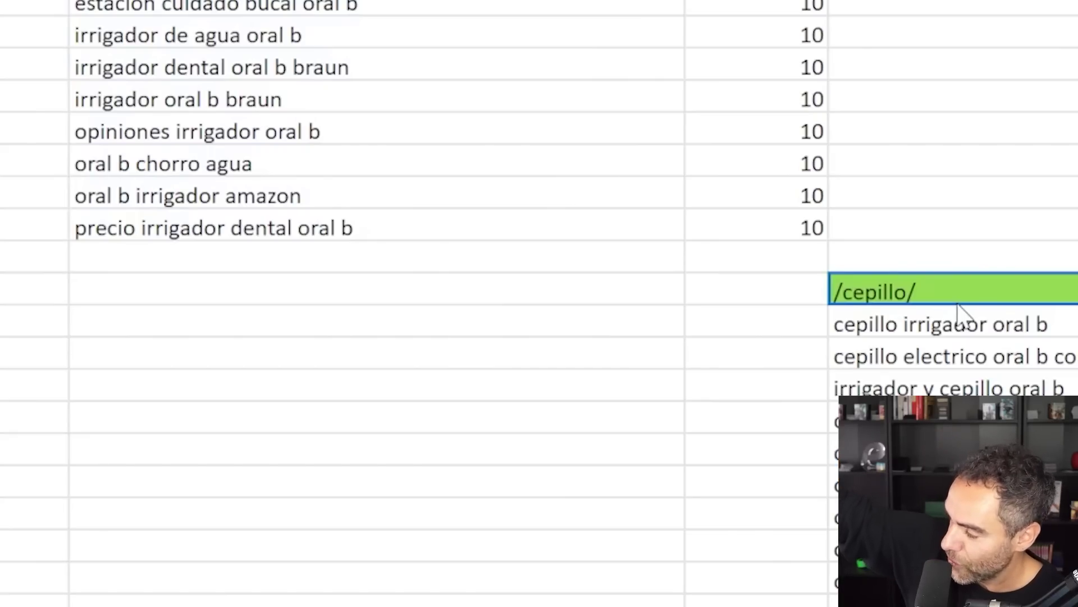
click(1040, 328)
drag(1040, 328, 1040, 484)
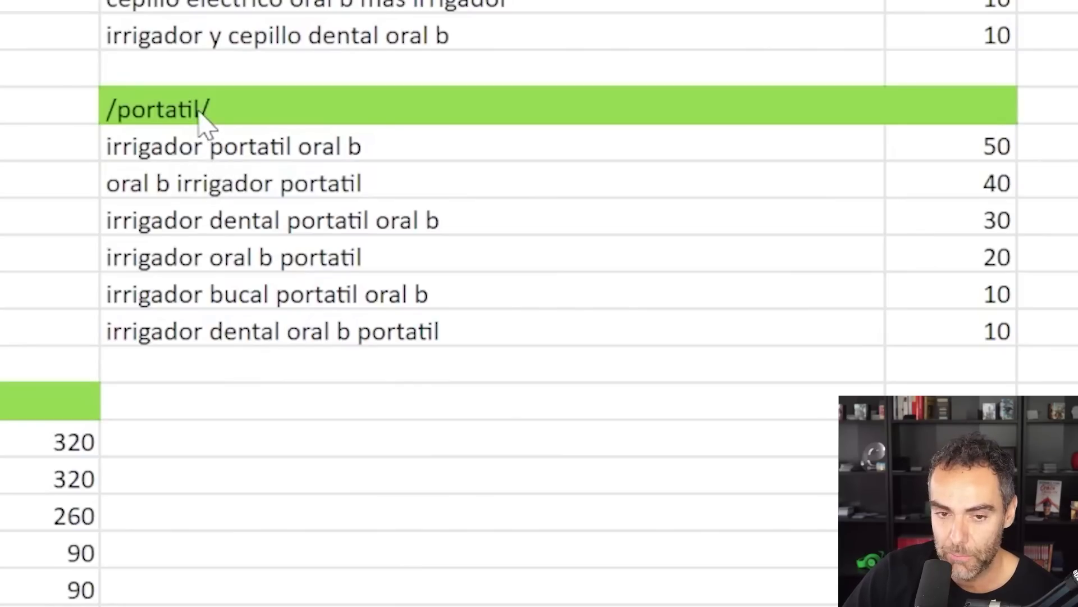
click(205, 113)
drag(405, 146, 408, 344)
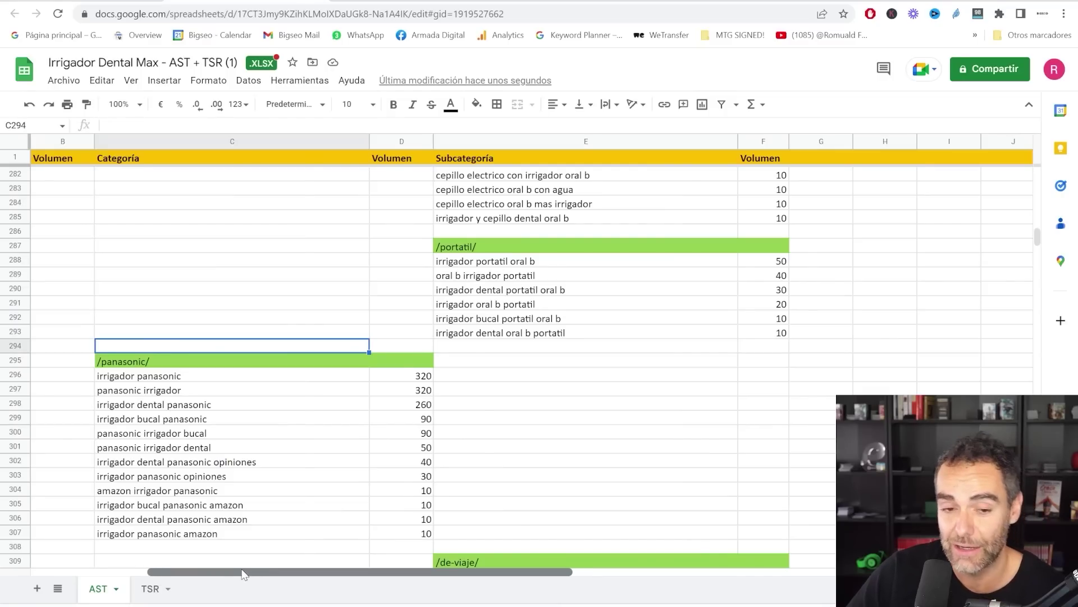
Step: Compare the category and subcategory structure of /waterpik/ with that of /oral-b/, from the "Marcas" row down to /panasonic/
drag(264, 571, 241, 575)
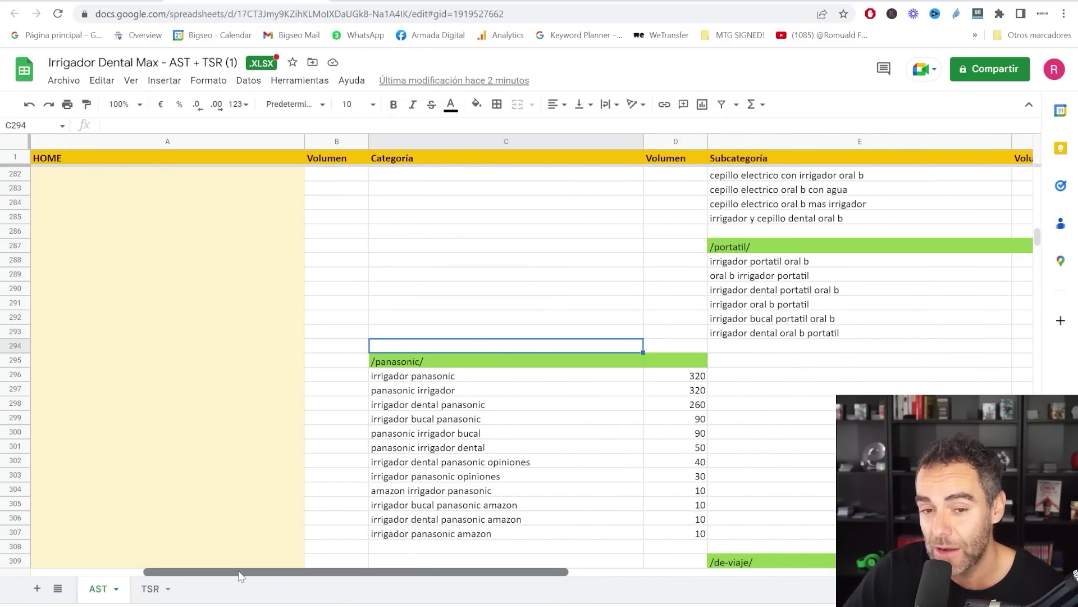
scroll(865, 279, up, 20)
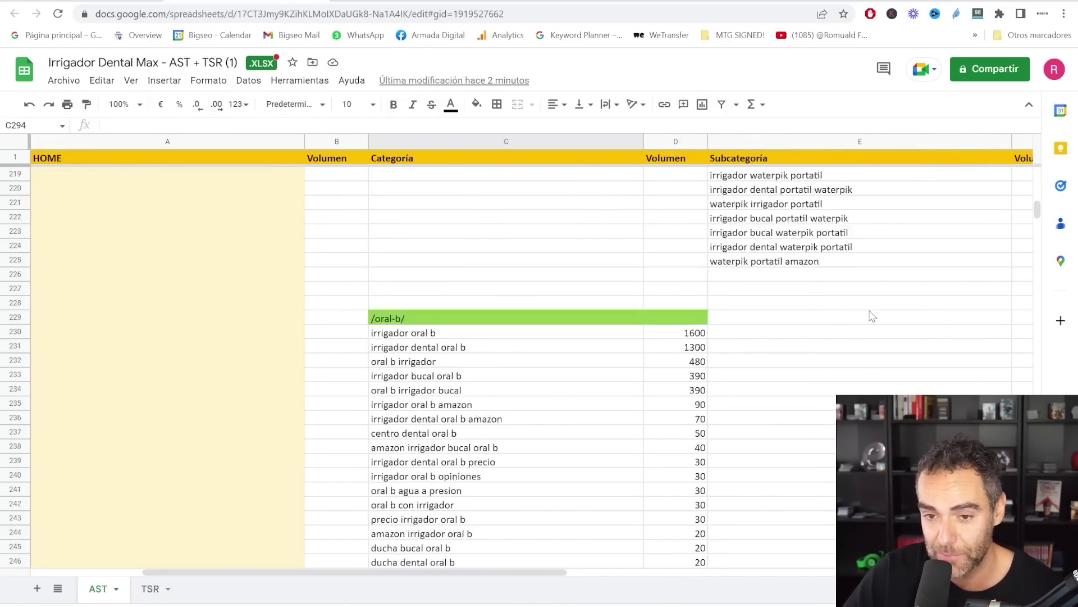
scroll(826, 360, up, 15)
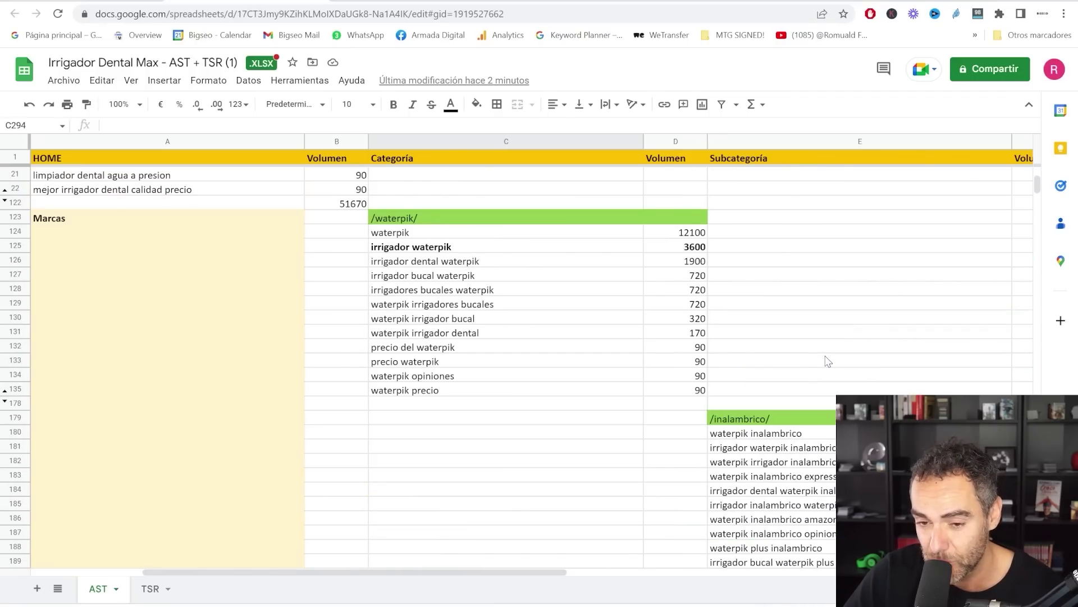
scroll(829, 359, down, 13)
scroll(830, 360, down, 18)
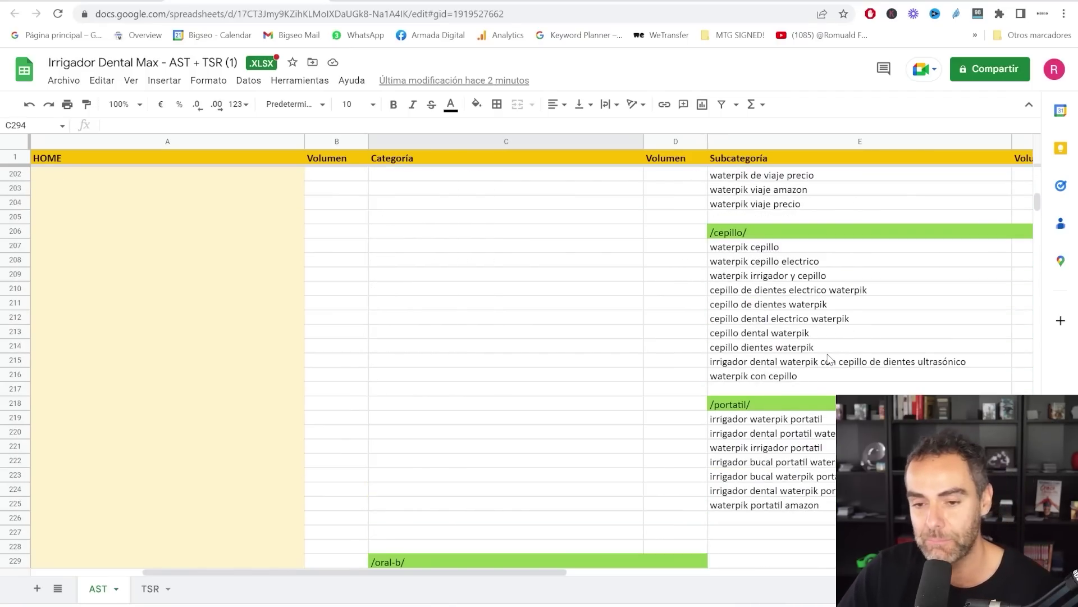
scroll(830, 348, down, 4)
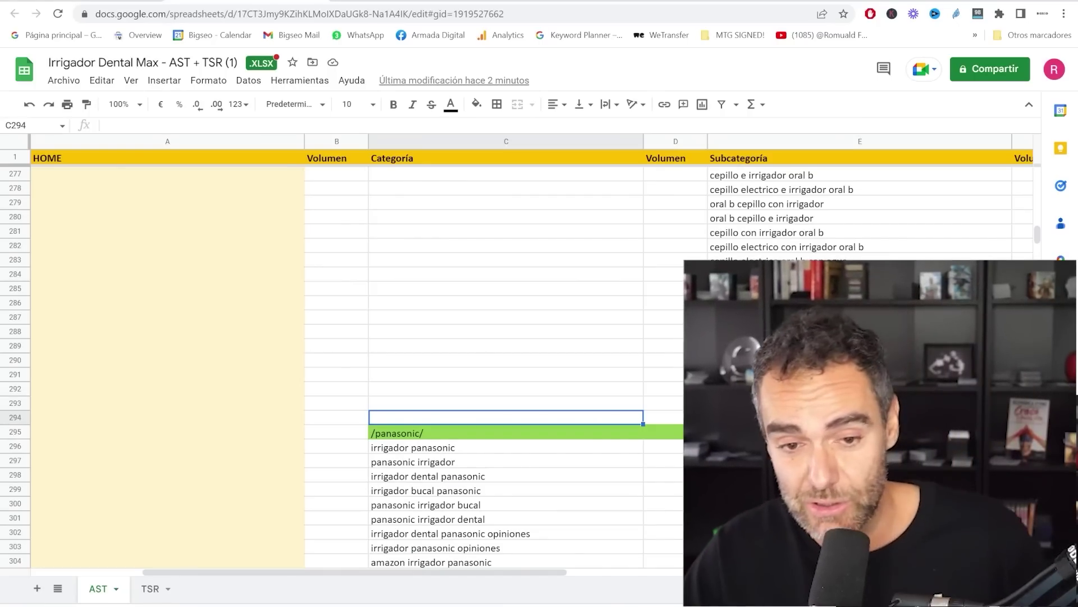
Step: Examine the /panasonic/ category's keywords together with its /de-viaje/ and /portatil/ subcategories
scroll(639, 377, down, 2)
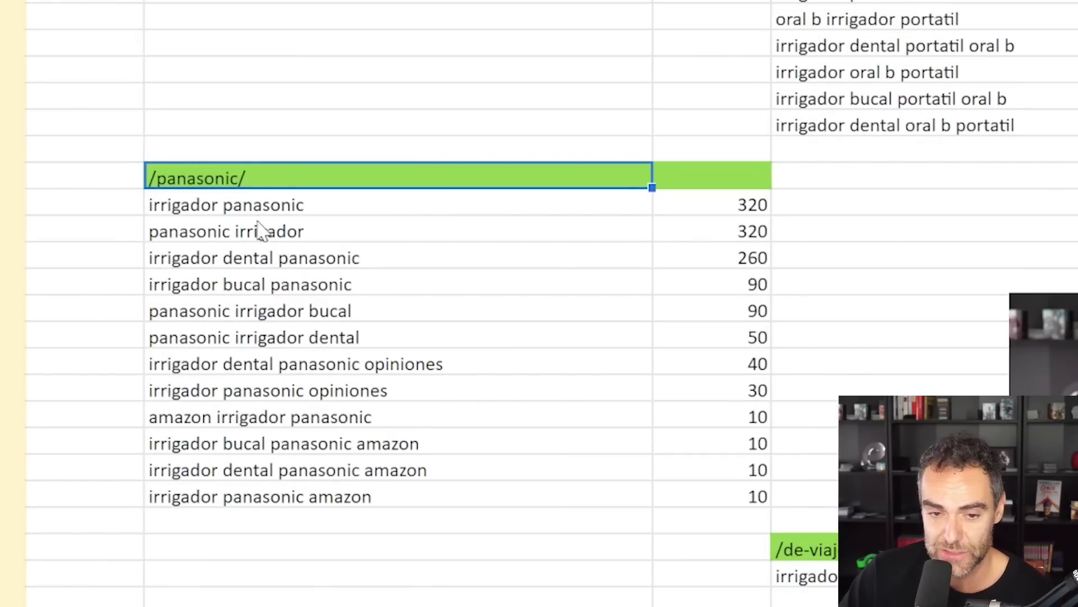
mouse_move(258, 208)
mouse_down()
mouse_move(284, 416)
mouse_move(278, 491)
mouse_up()
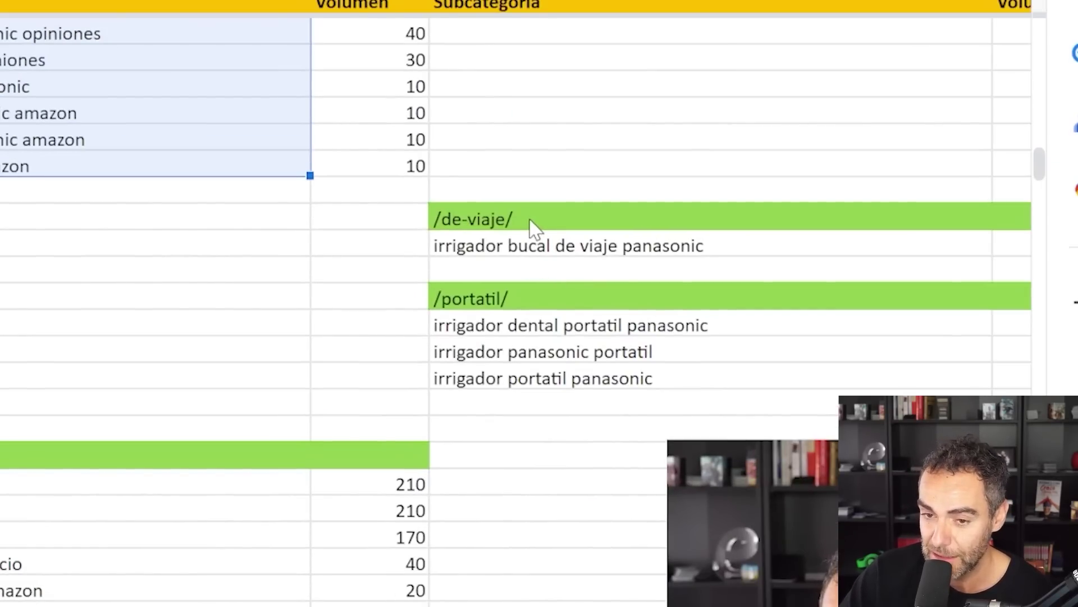
drag(529, 220, 530, 379)
scroll(217, 421, down, 4)
Step: Review the /lacer/ category's keywords and the Philips group, including its /portatil/ subcategory keyword "irrigador dental portatil philips"
drag(342, 199, 396, 578)
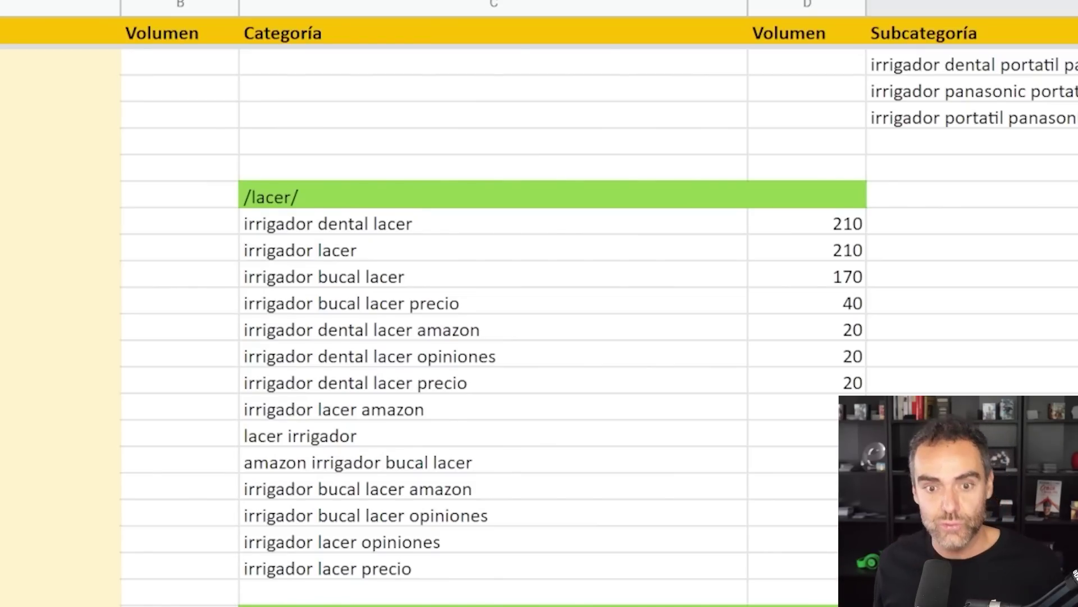
scroll(647, 337, down, 6)
drag(260, 145, 315, 484)
scroll(447, 303, down, 5)
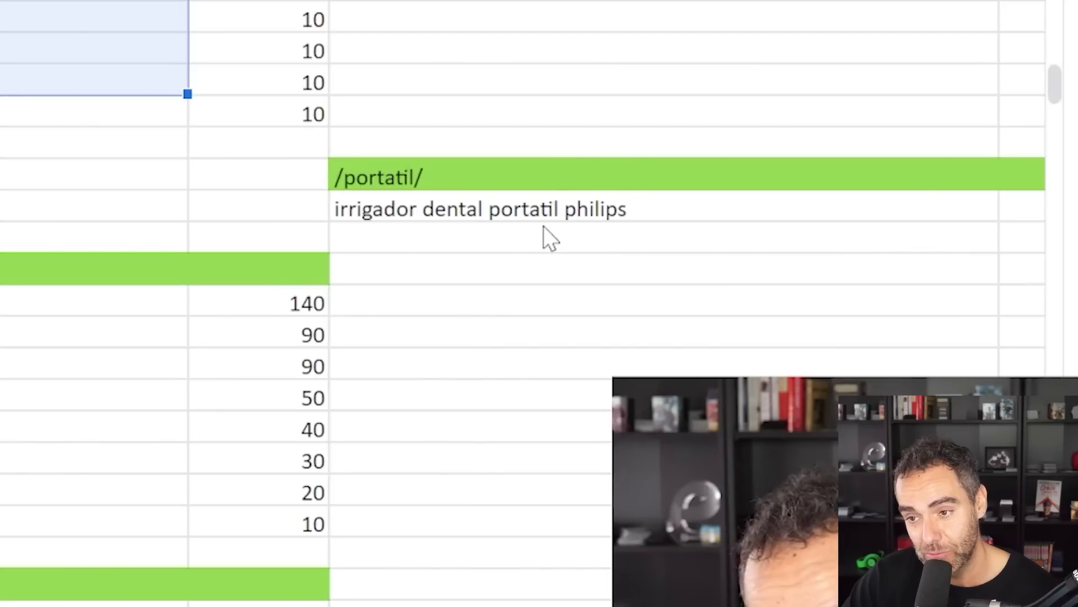
drag(524, 188, 515, 214)
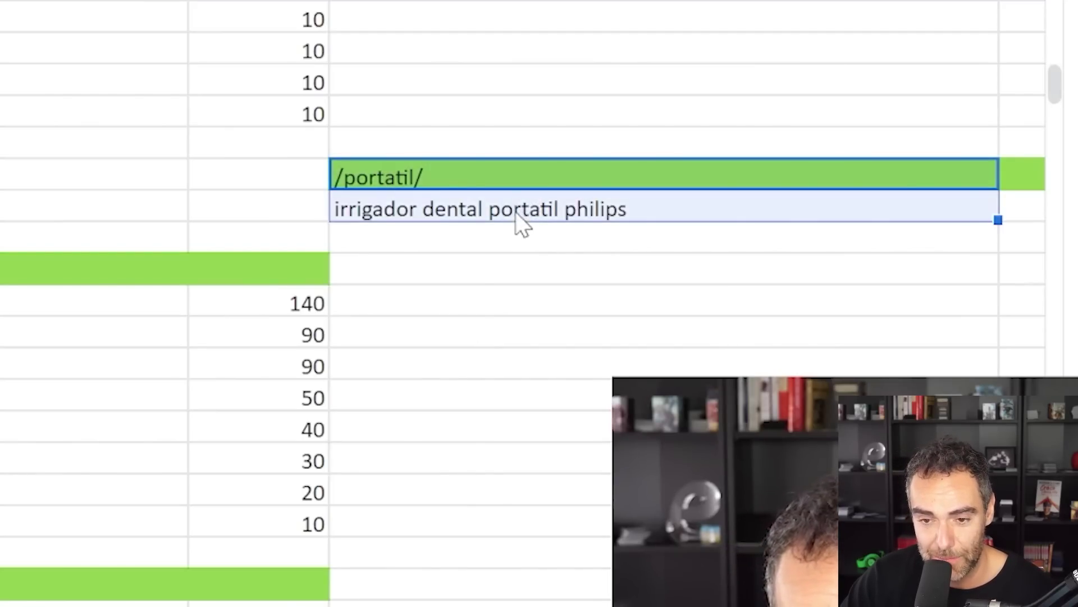
click(429, 218)
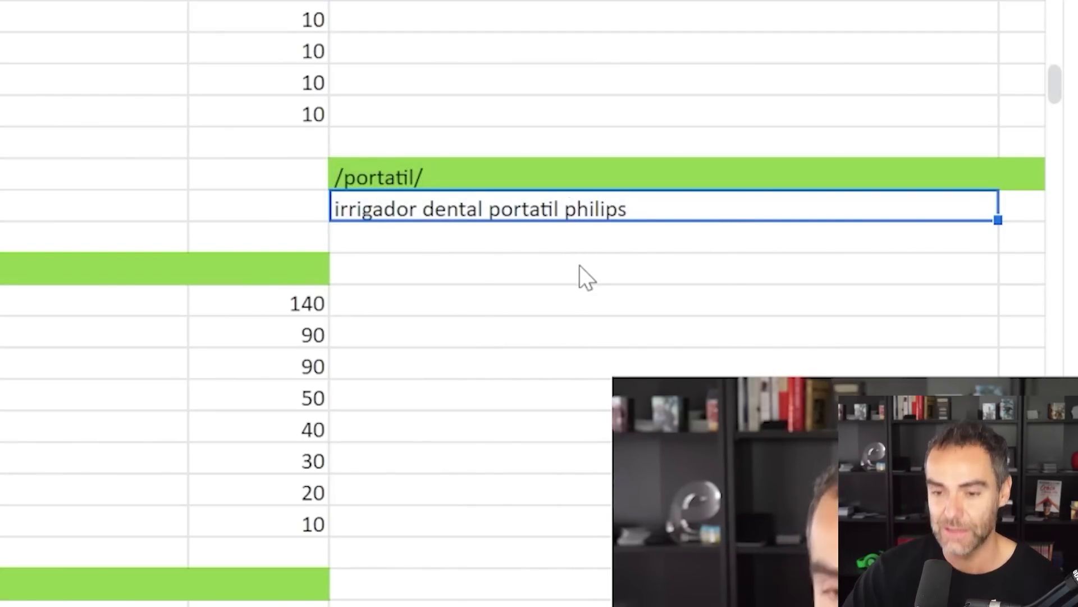
Step: Survey the remaining brand categories from Nevadent and /farline/ through /xiaomi/, /aquapick/ and /vitis/ to /cozzine/, /locatel/ and /ovonni/
click(90, 269)
scroll(318, 242, down, 4)
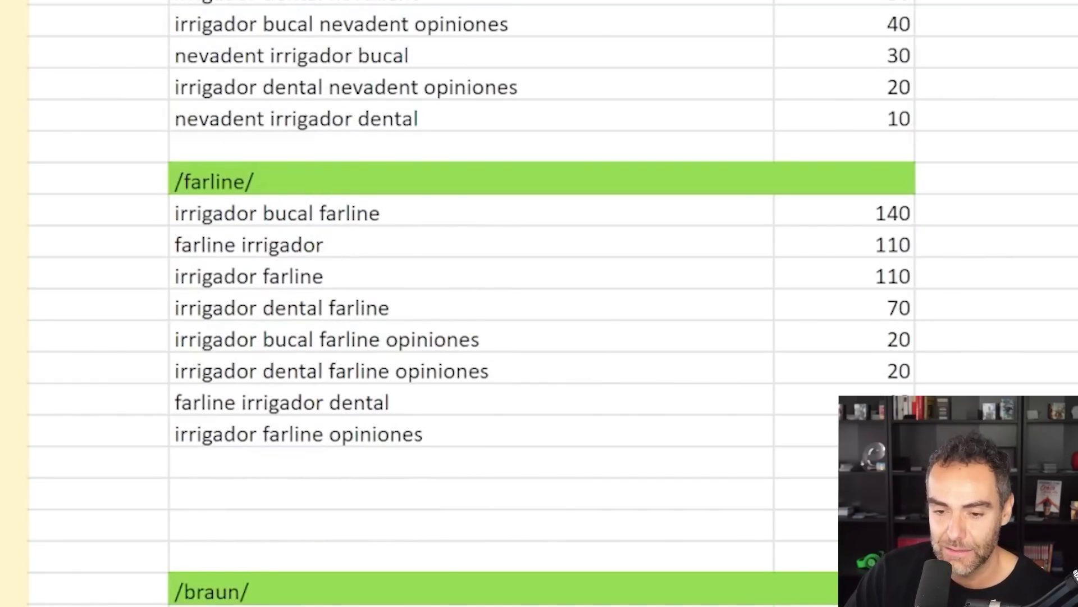
scroll(687, 342, down, 5)
scroll(349, 177, down, 17)
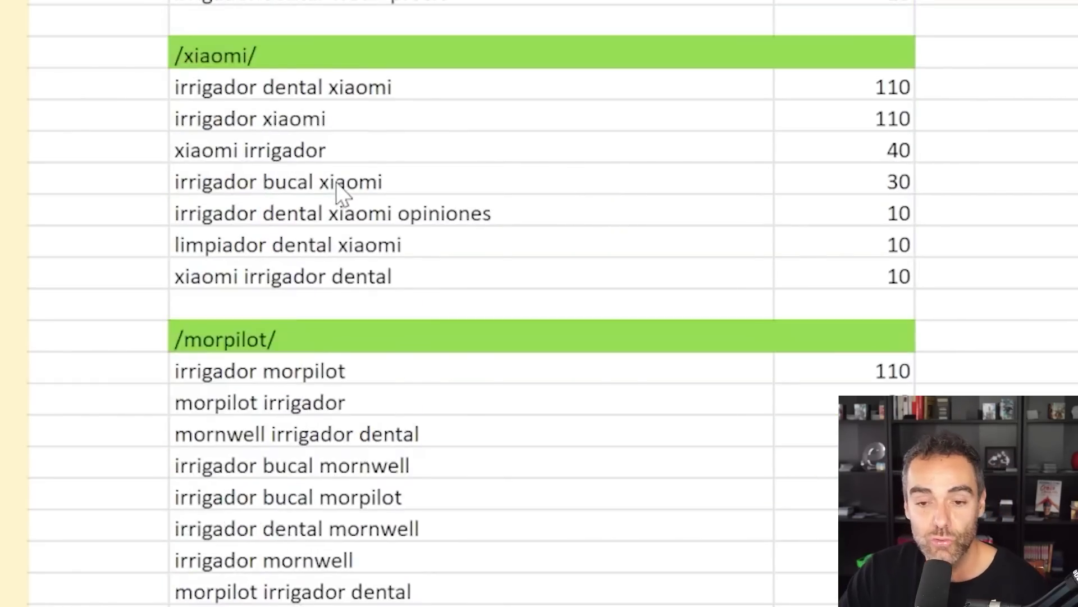
scroll(334, 171, down, 14)
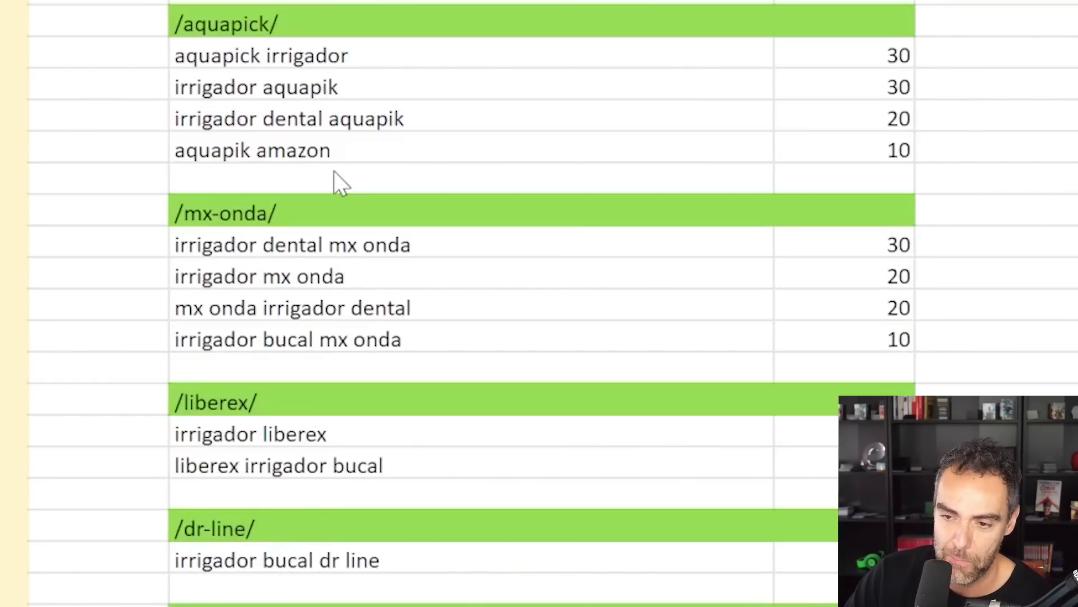
scroll(335, 185, down, 13)
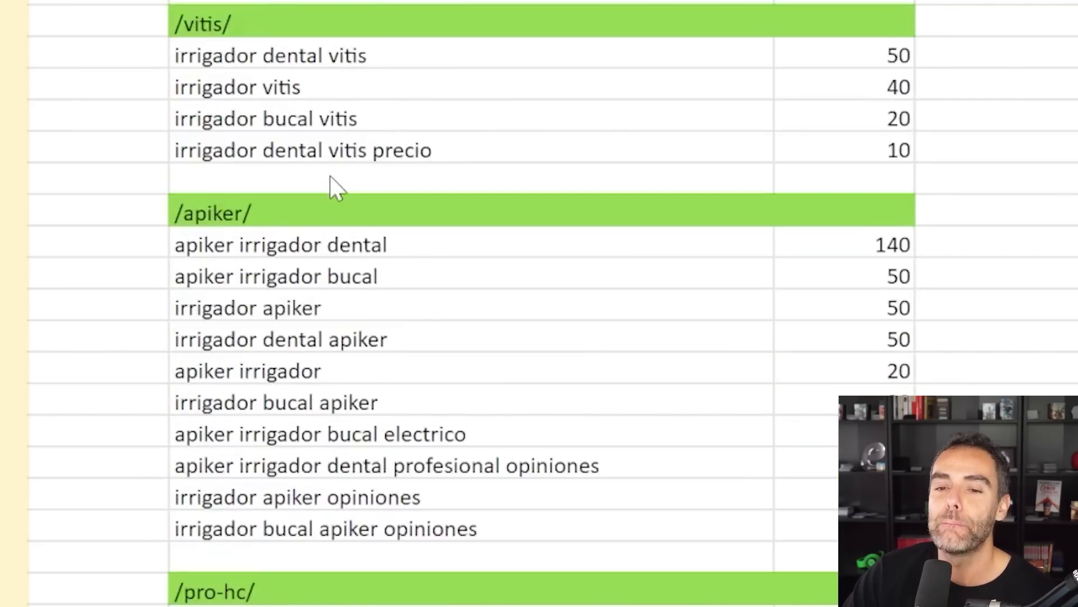
scroll(334, 183, down, 1)
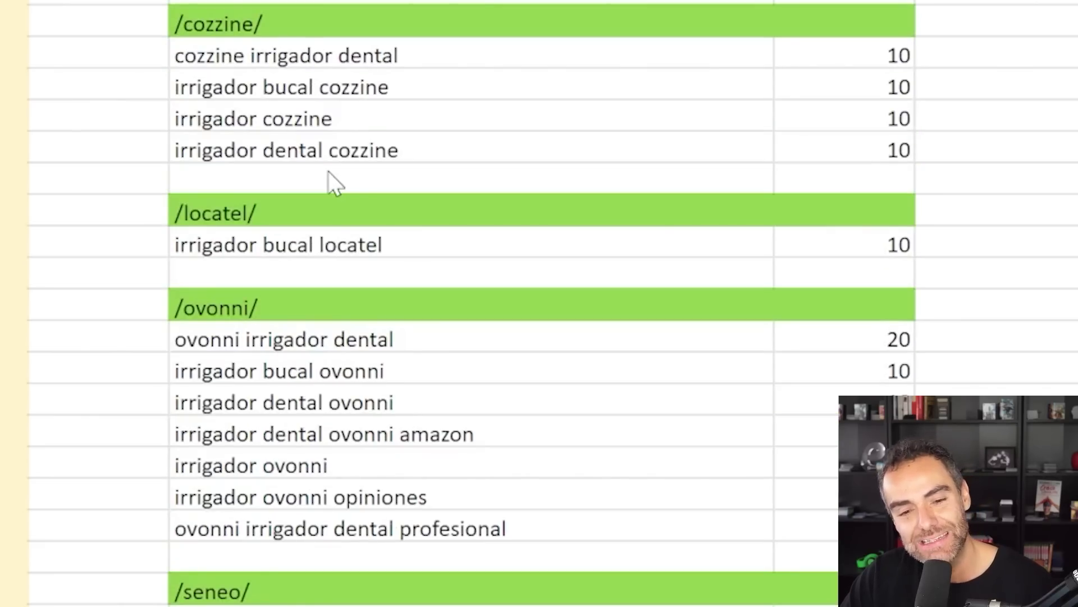
click(242, 307)
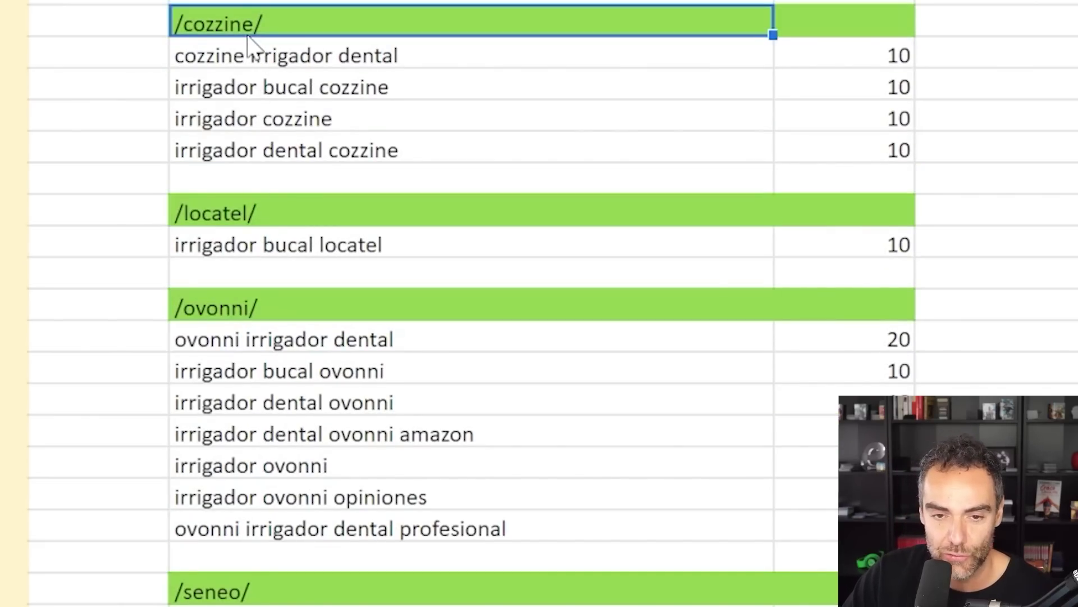